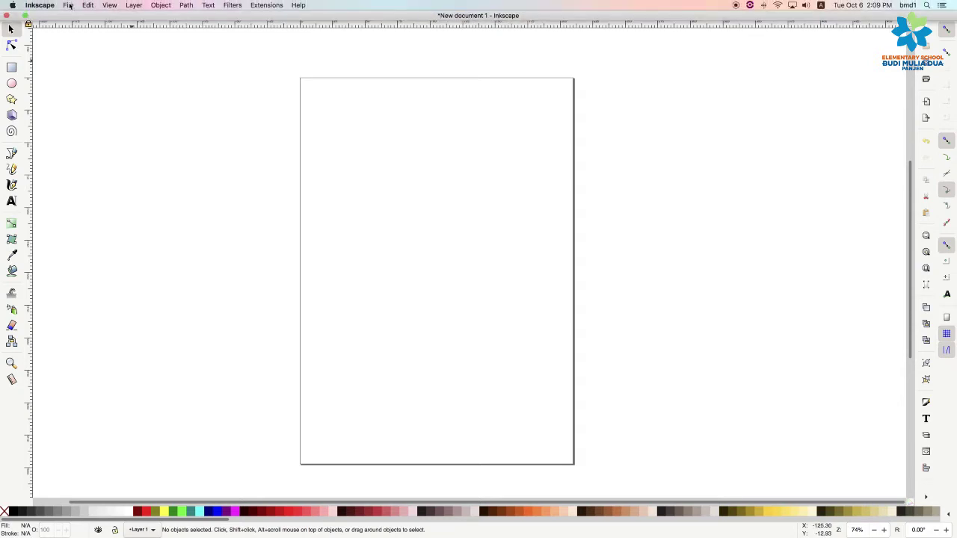
# Open the police-car JPEG from the Downloads folder and accept its import settings.
pyautogui.click(69, 5)
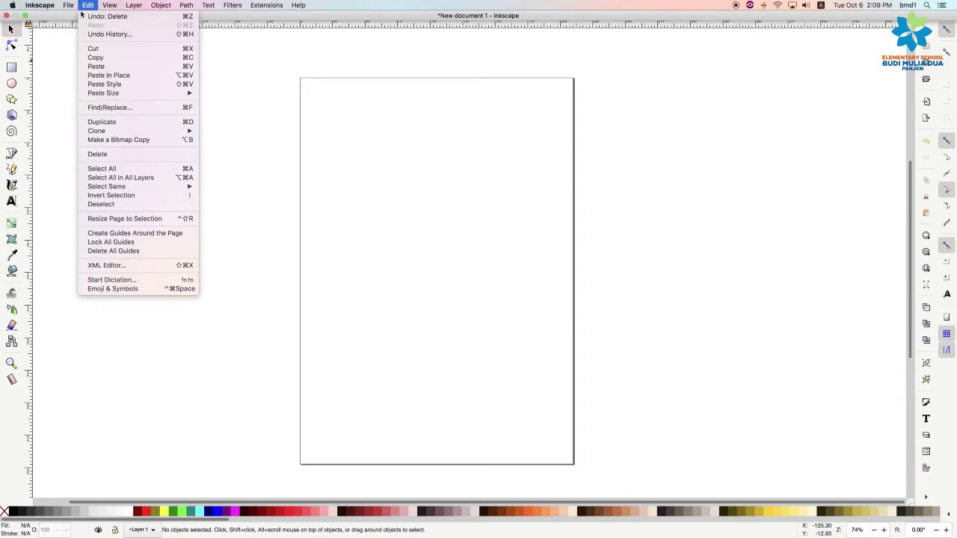
pyautogui.click(76, 35)
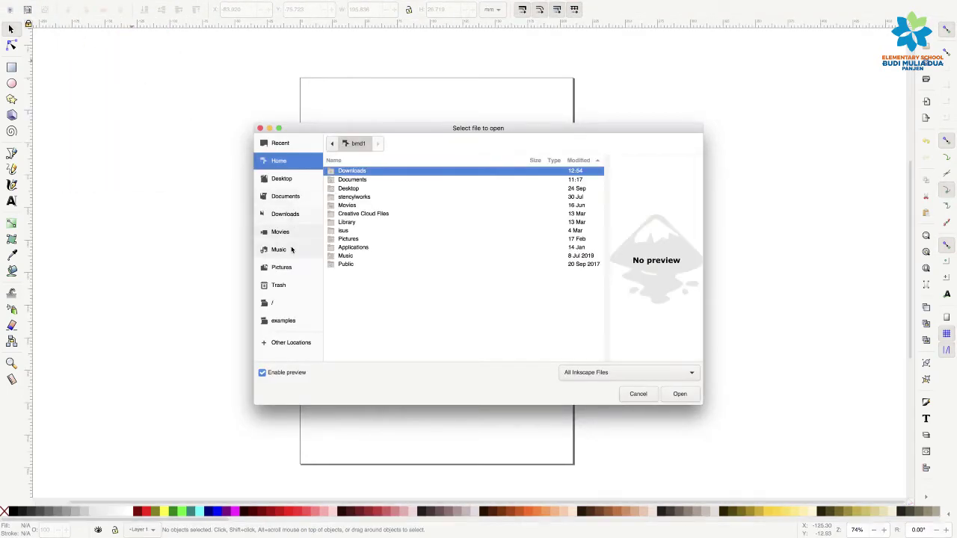
pyautogui.click(284, 215)
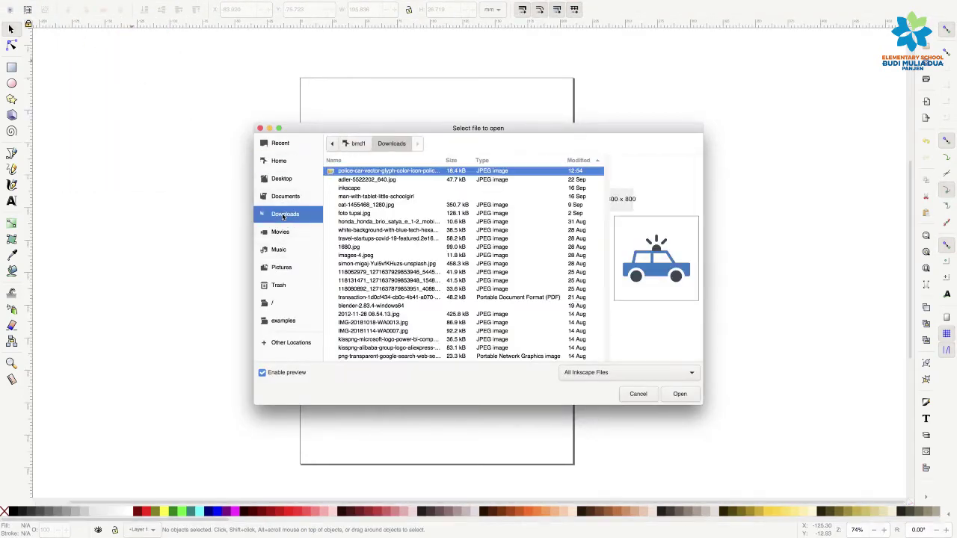
pyautogui.scroll(-1, 417, 173)
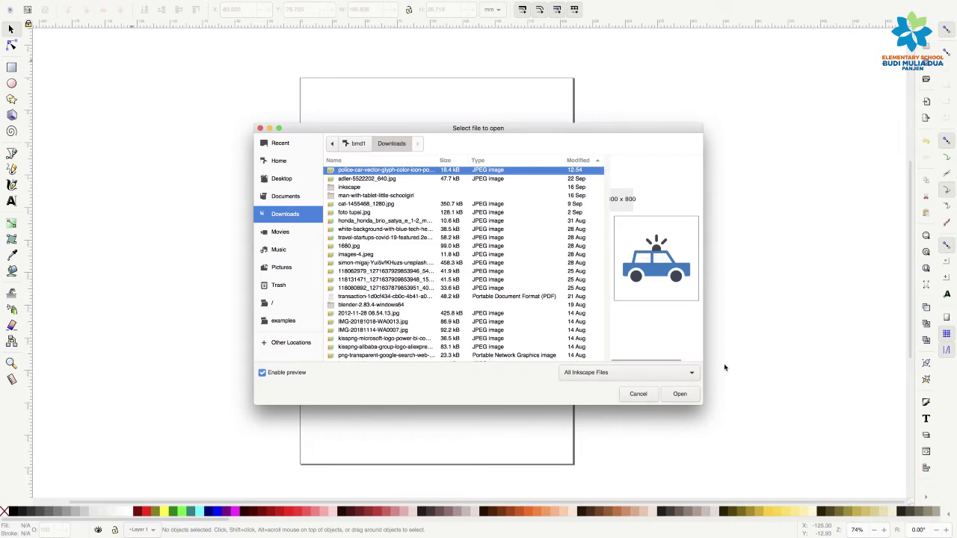
pyautogui.click(684, 396)
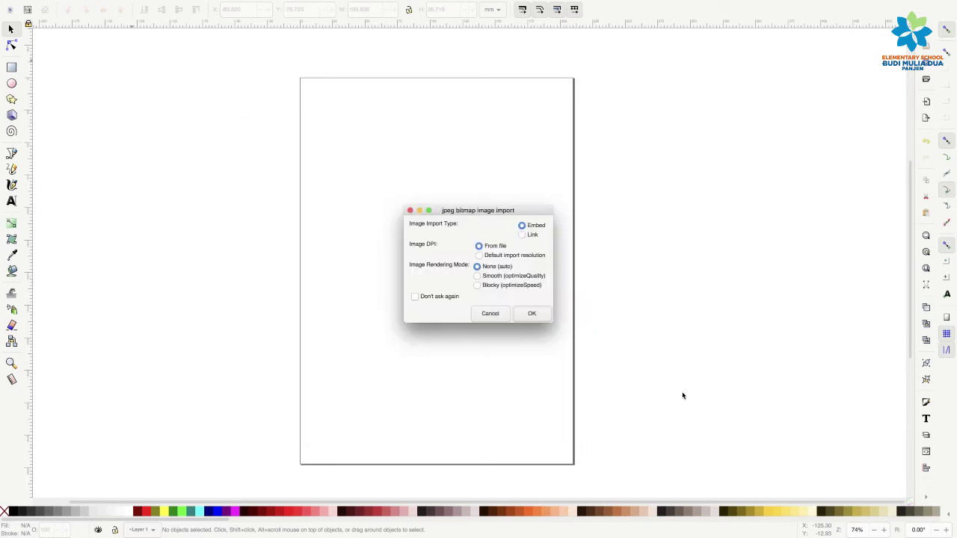
pyautogui.click(532, 314)
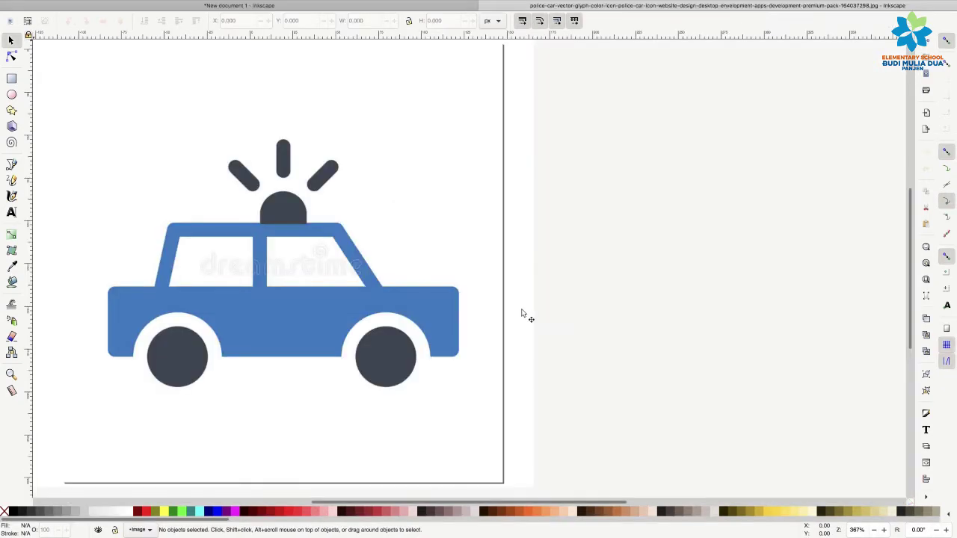
# Select the embedded police car image and cancel a corner resize, keeping it 256×256 px.
pyautogui.hscroll(-5, 521, 312)
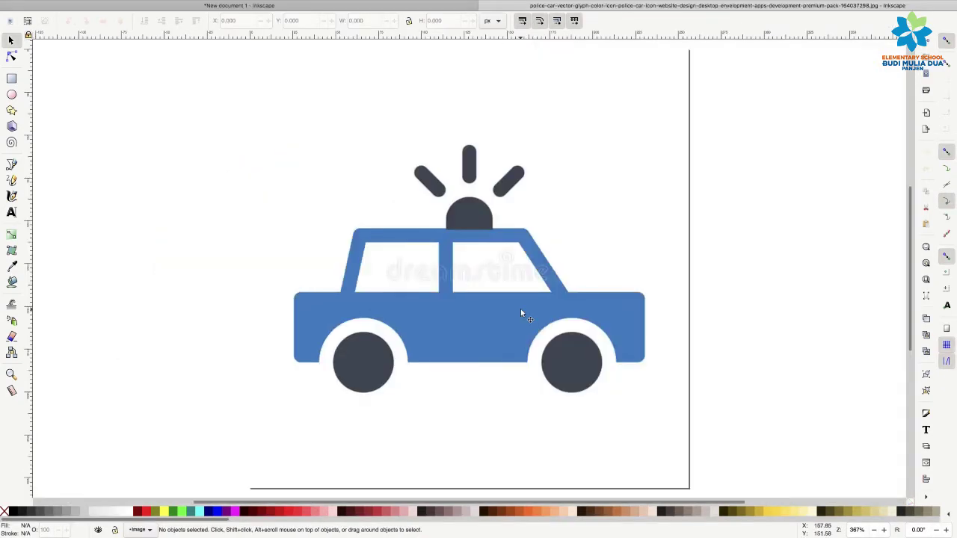
pyautogui.click(450, 261)
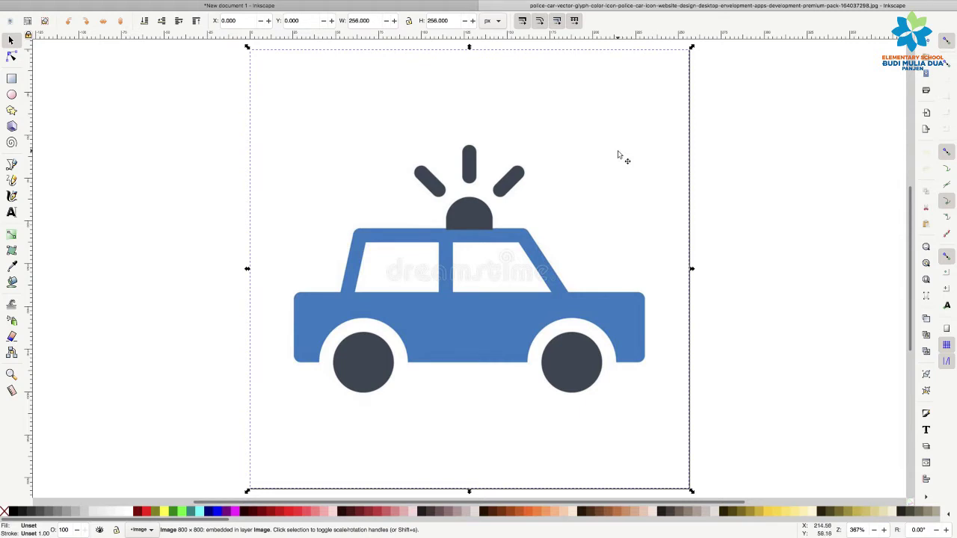
pyautogui.press('alt')
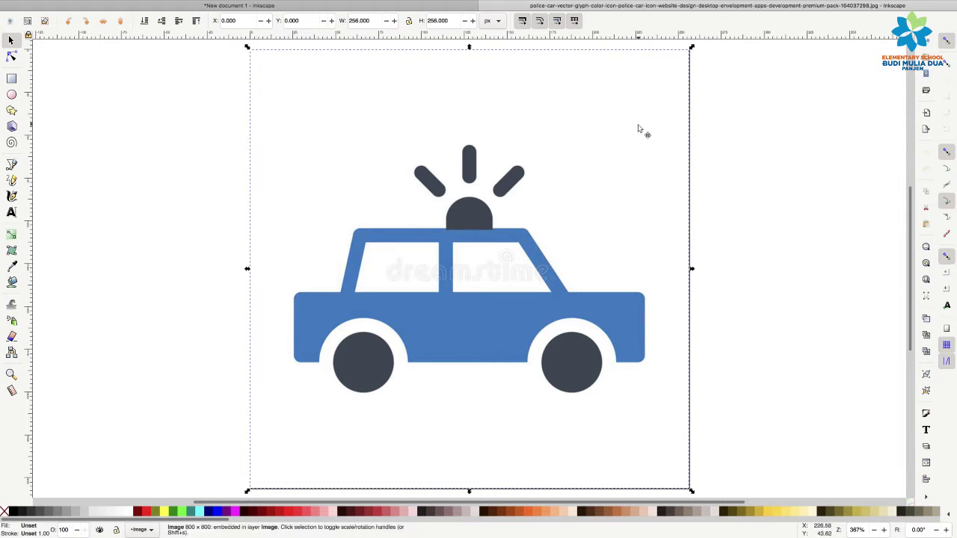
pyautogui.click(693, 47)
pyautogui.moveTo(693, 48)
pyautogui.mouseDown()
pyautogui.moveTo(676, 56)
pyautogui.moveTo(681, 64)
pyautogui.mouseUp()
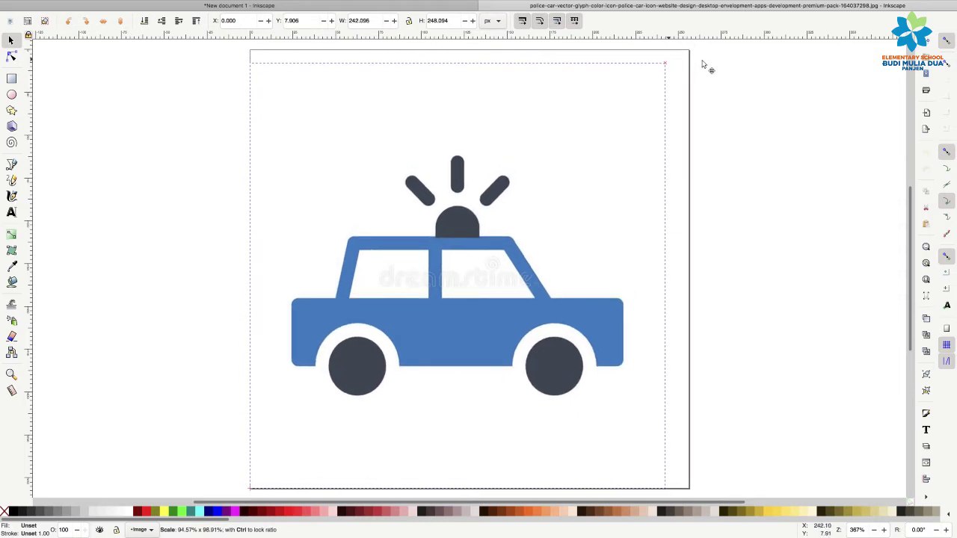
pyautogui.press('Escape')
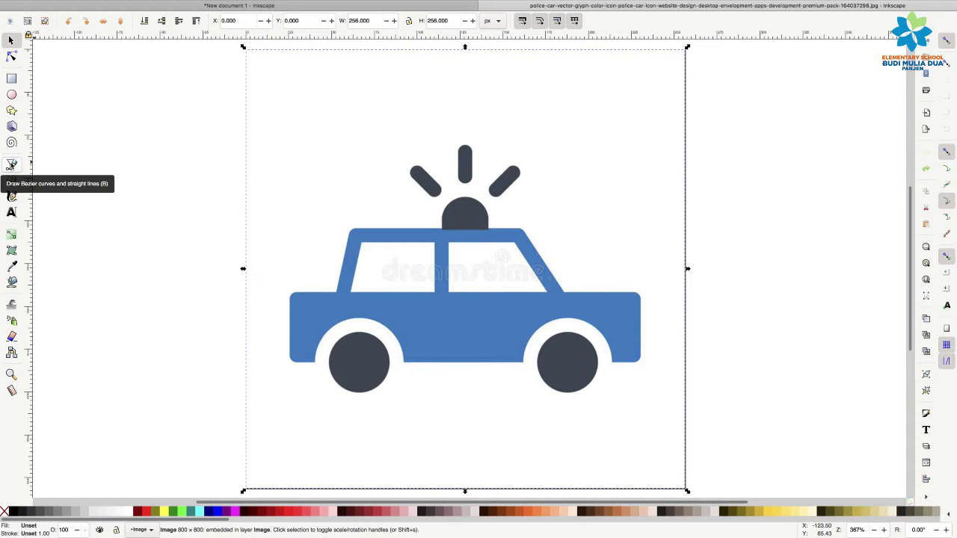
pyautogui.click(12, 165)
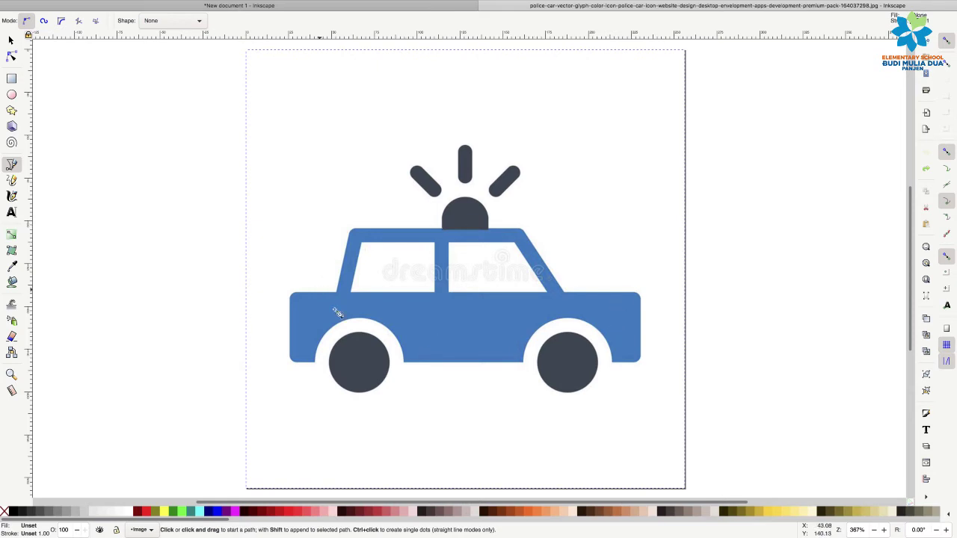
# Start the body outline at the lower-left corner and trace up to the roof's front corner.
pyautogui.click(289, 354)
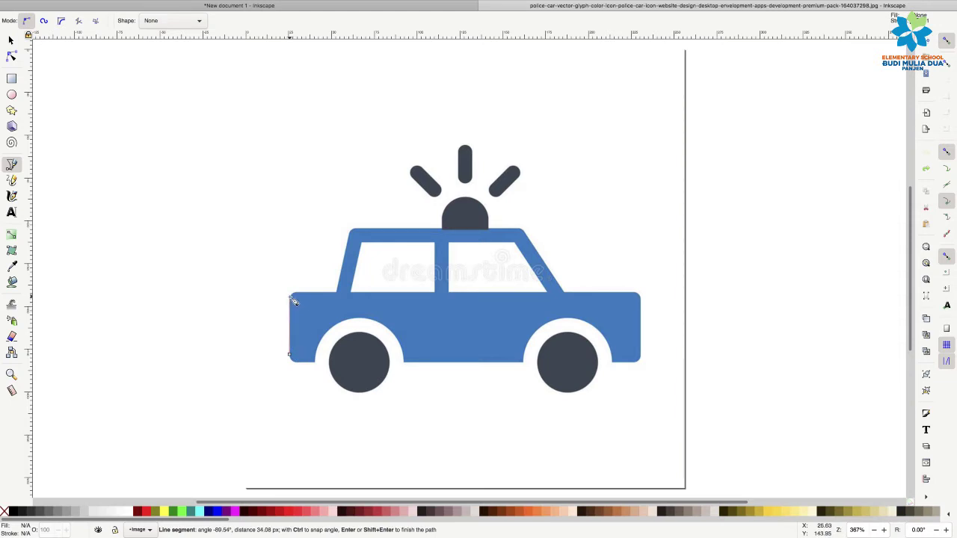
pyautogui.click(290, 294)
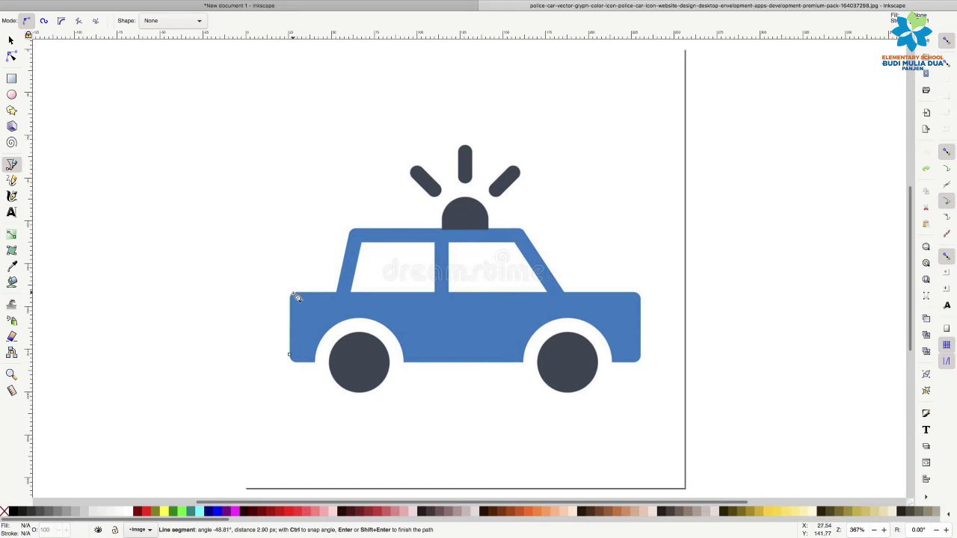
pyautogui.moveTo(295, 294)
pyautogui.mouseDown()
pyautogui.moveTo(314, 298)
pyautogui.moveTo(299, 292)
pyautogui.mouseUp()
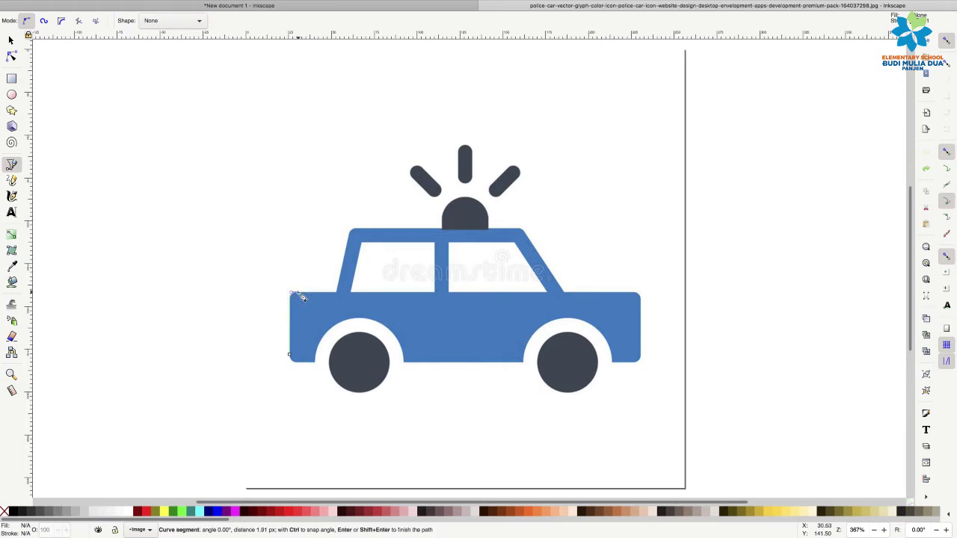
pyautogui.click(340, 294)
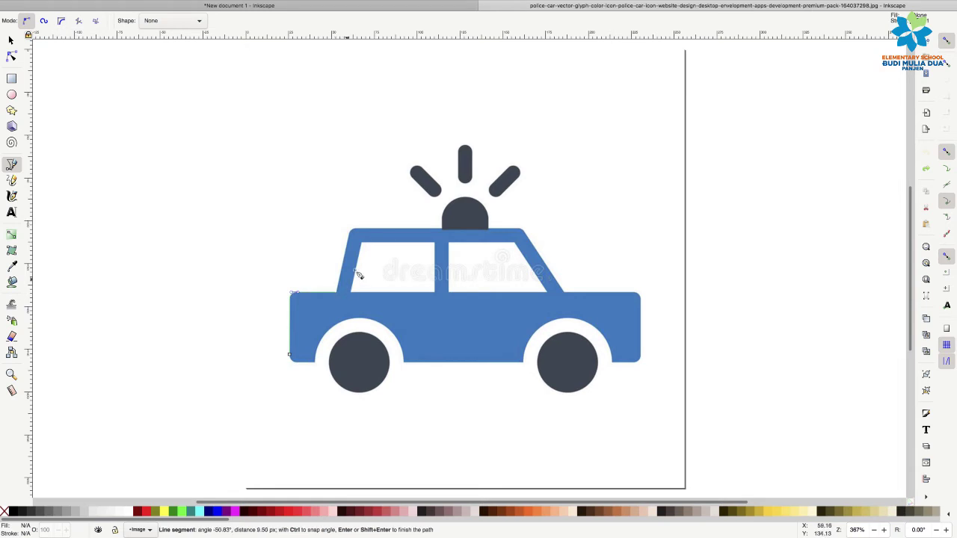
pyautogui.click(351, 231)
pyautogui.moveTo(361, 232); pyautogui.dragTo(369, 234)
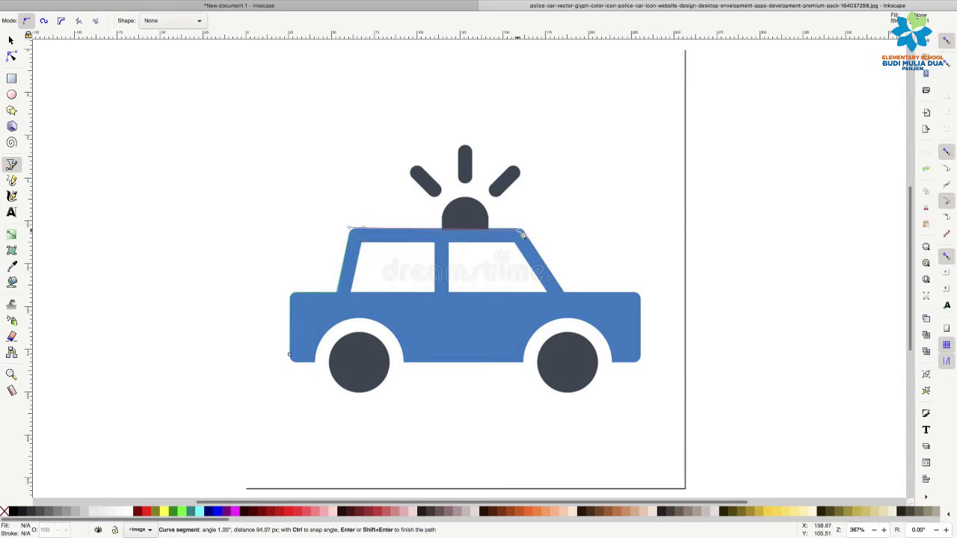
# Continue the outline across the roof and down to the body's lower rear corner.
pyautogui.click(526, 234)
pyautogui.click(528, 235)
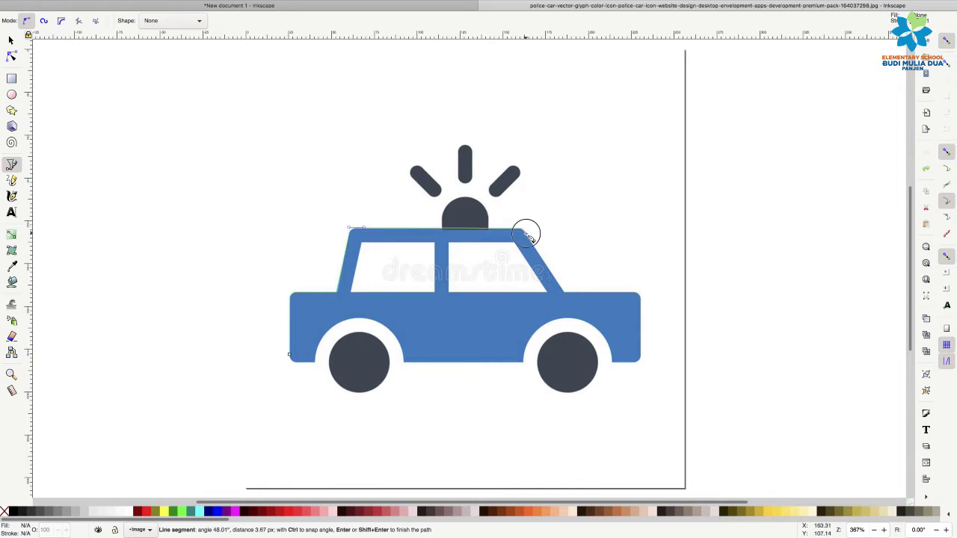
pyautogui.moveTo(527, 235); pyautogui.dragTo(530, 239)
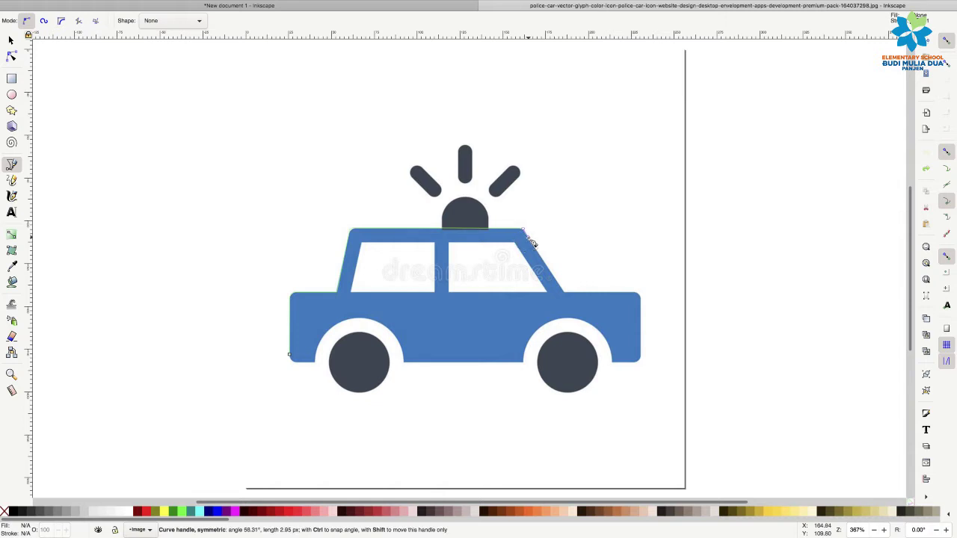
pyautogui.click(565, 294)
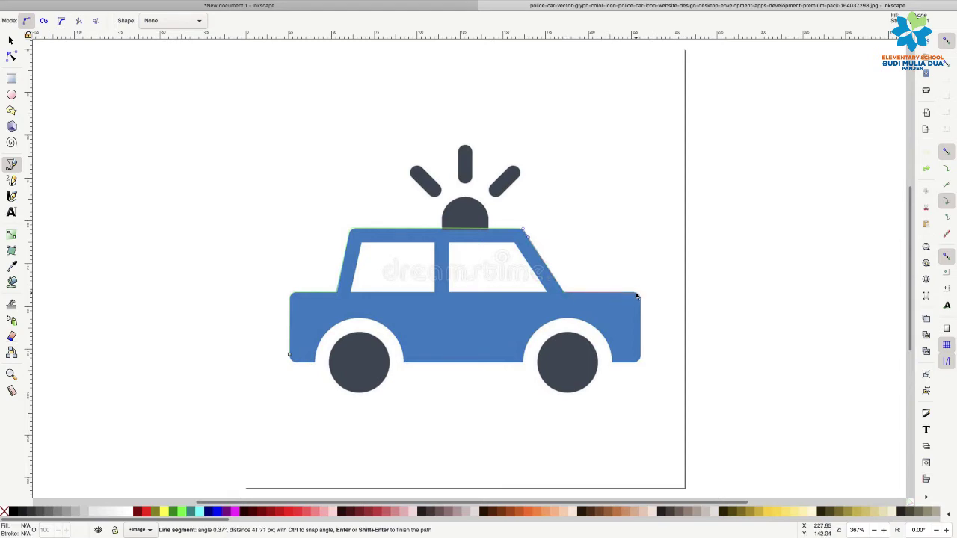
pyautogui.moveTo(638, 295); pyautogui.dragTo(641, 303)
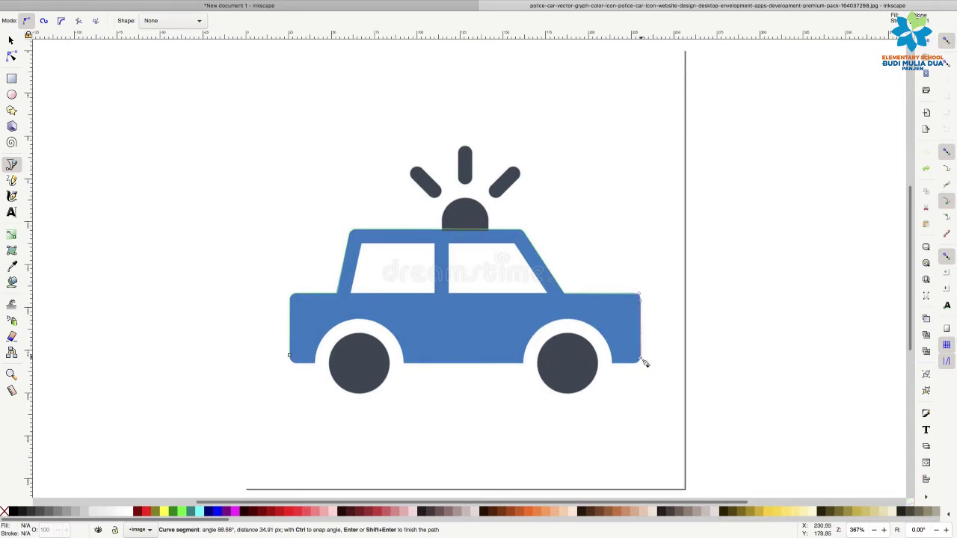
pyautogui.moveTo(641, 364); pyautogui.dragTo(632, 366)
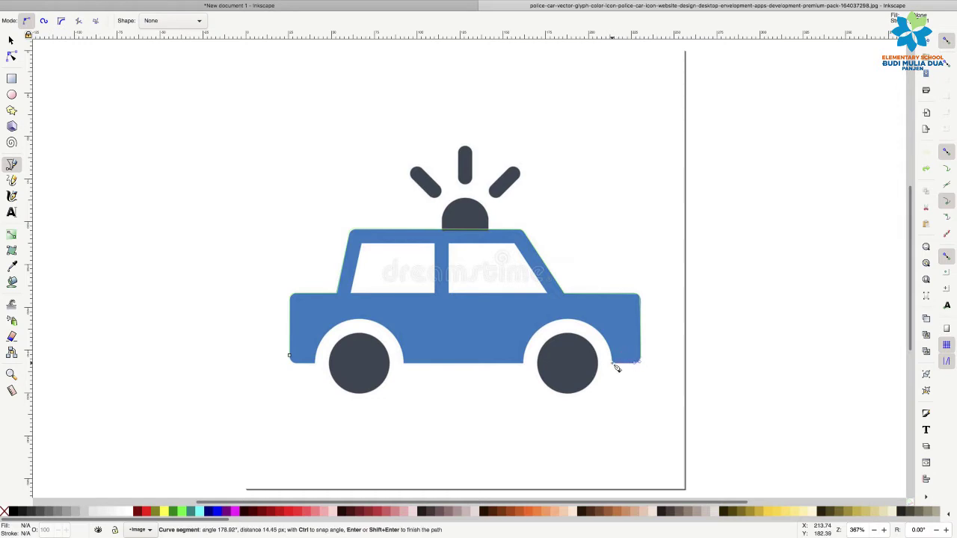
# Trace the outline around the rear wheel arch.
pyautogui.click(613, 363)
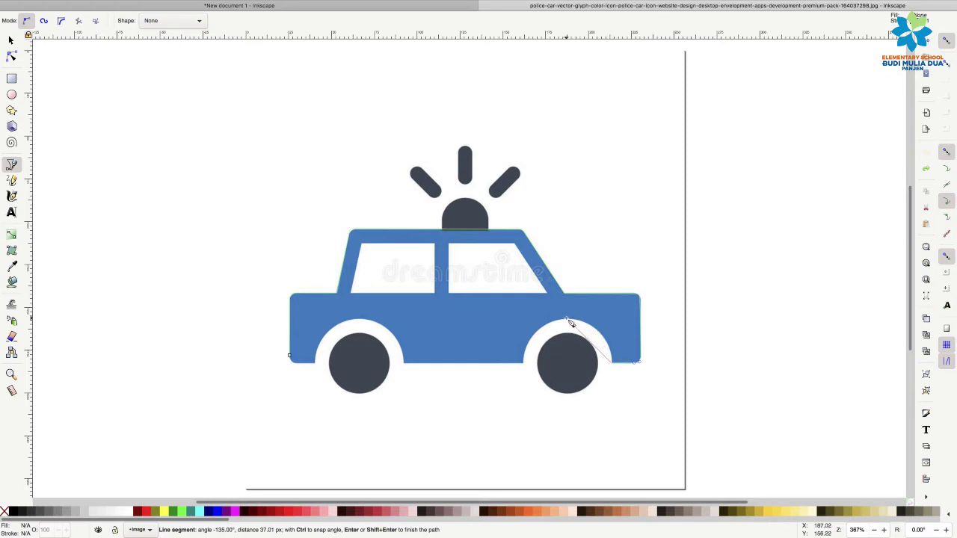
pyautogui.moveTo(580, 319); pyautogui.dragTo(521, 318)
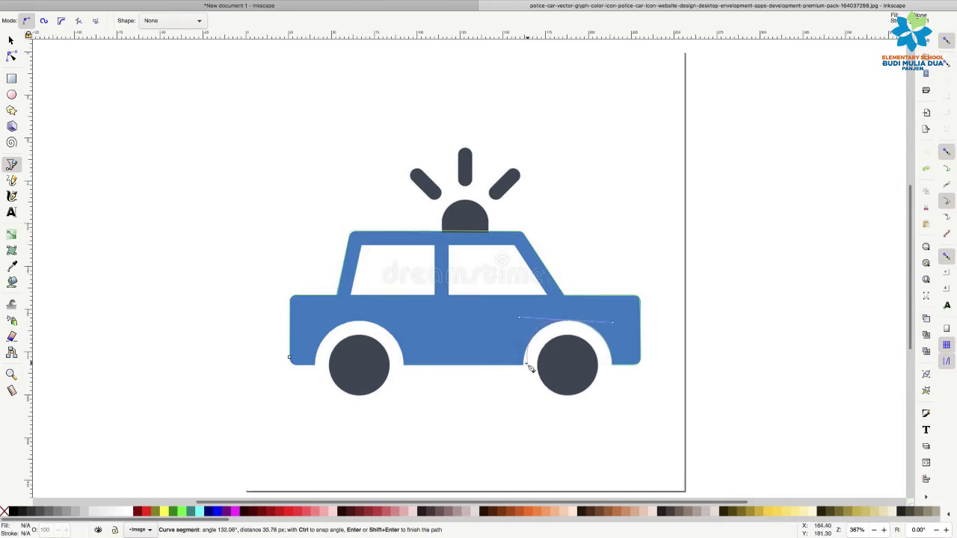
pyautogui.scroll(1, 525, 369)
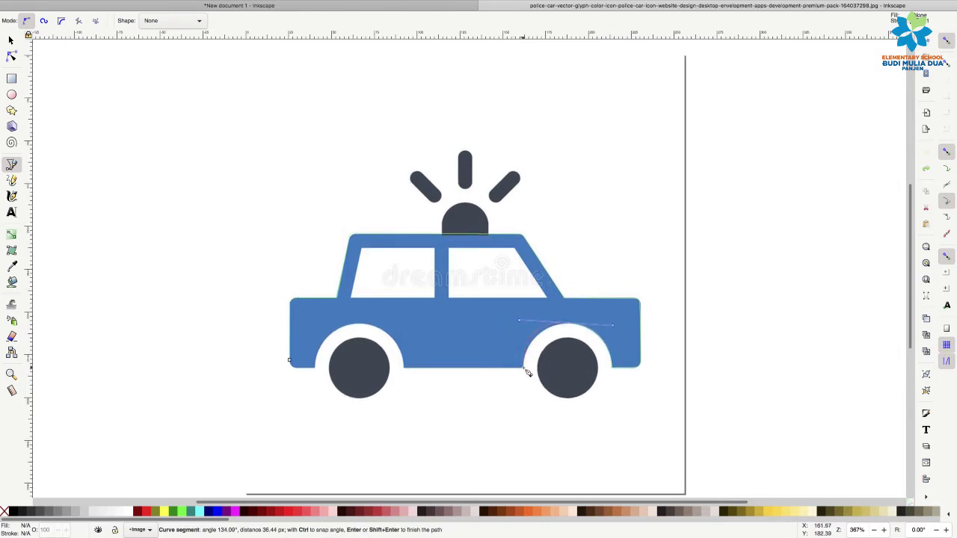
pyautogui.click(522, 370)
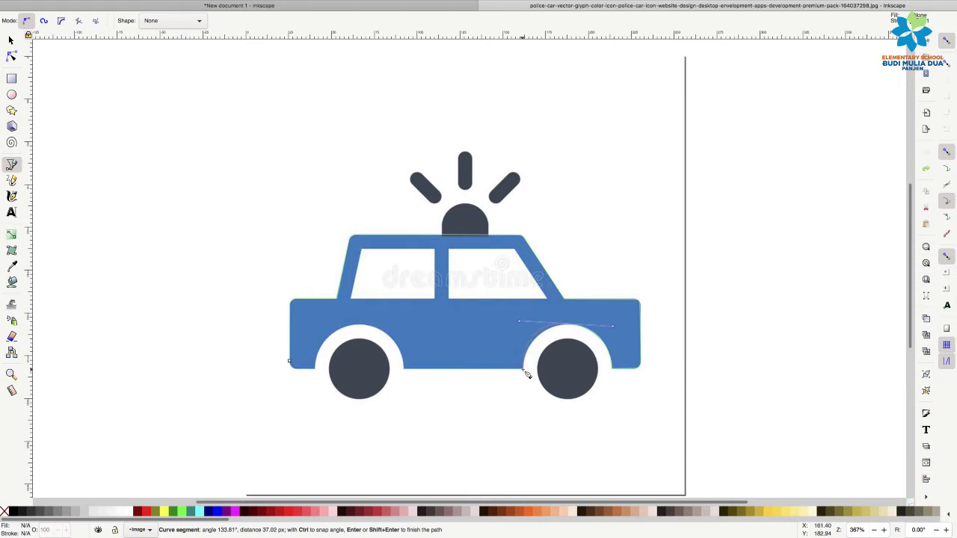
# Follow the bottom edge over the front wheel arch and close the outline at the start node.
pyautogui.click(404, 370)
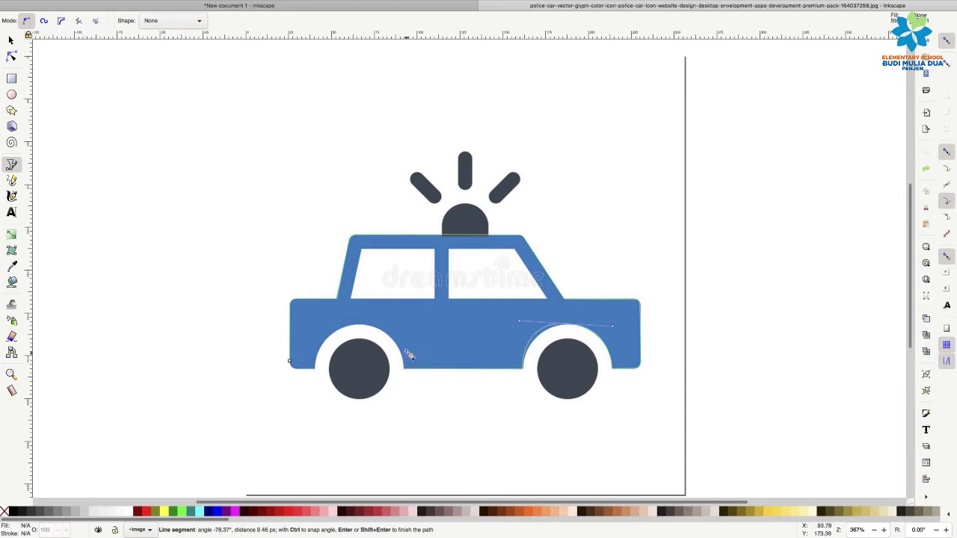
pyautogui.moveTo(361, 327); pyautogui.dragTo(323, 334)
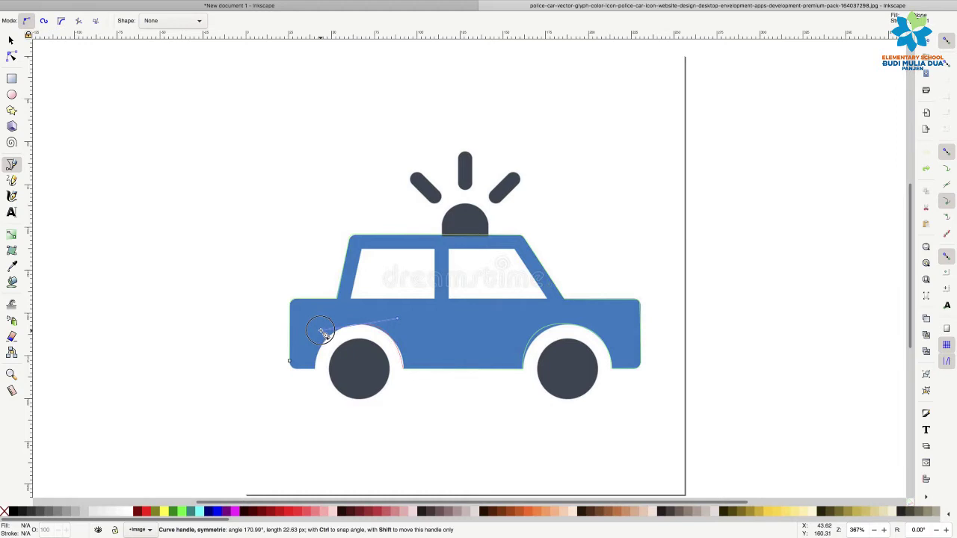
pyautogui.moveTo(324, 335); pyautogui.dragTo(312, 324)
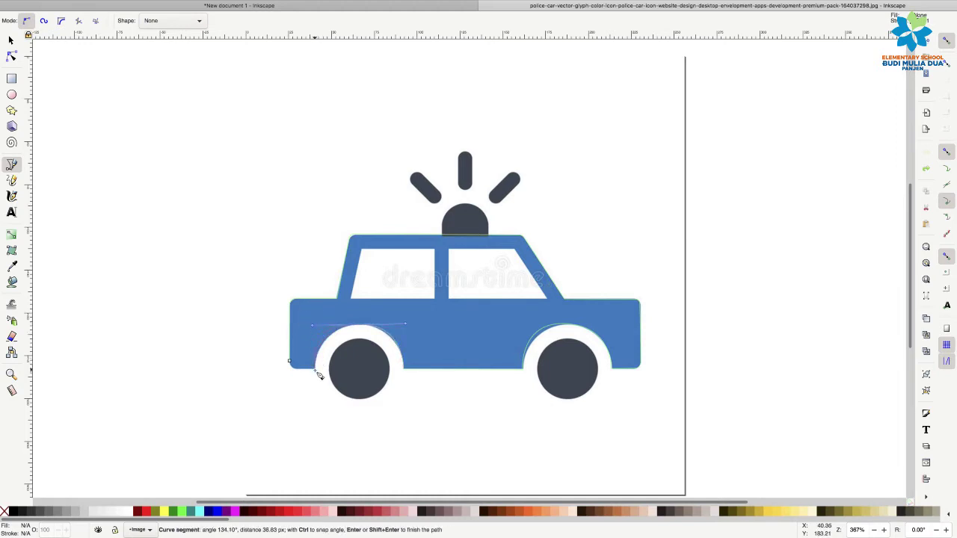
pyautogui.click(315, 369)
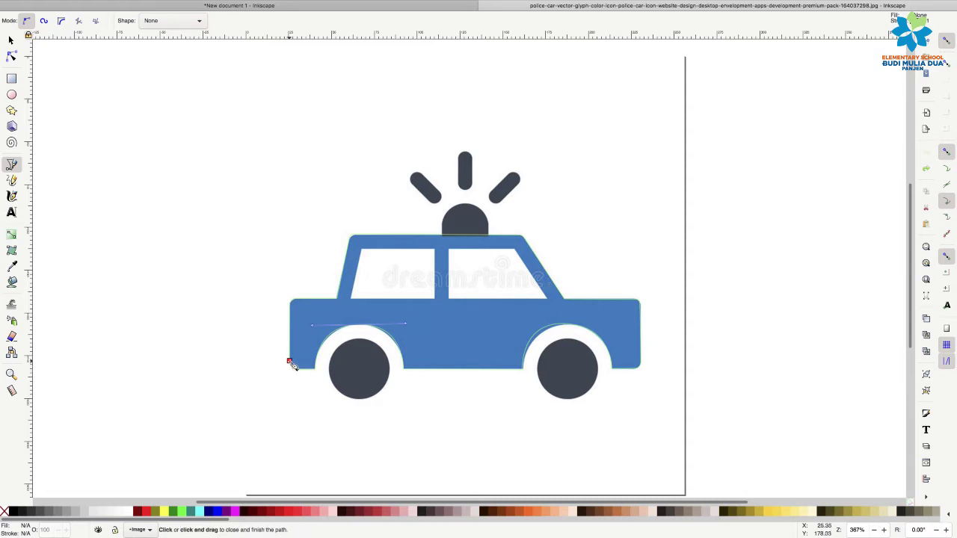
pyautogui.click(290, 363)
pyautogui.moveTo(290, 363); pyautogui.dragTo(292, 358)
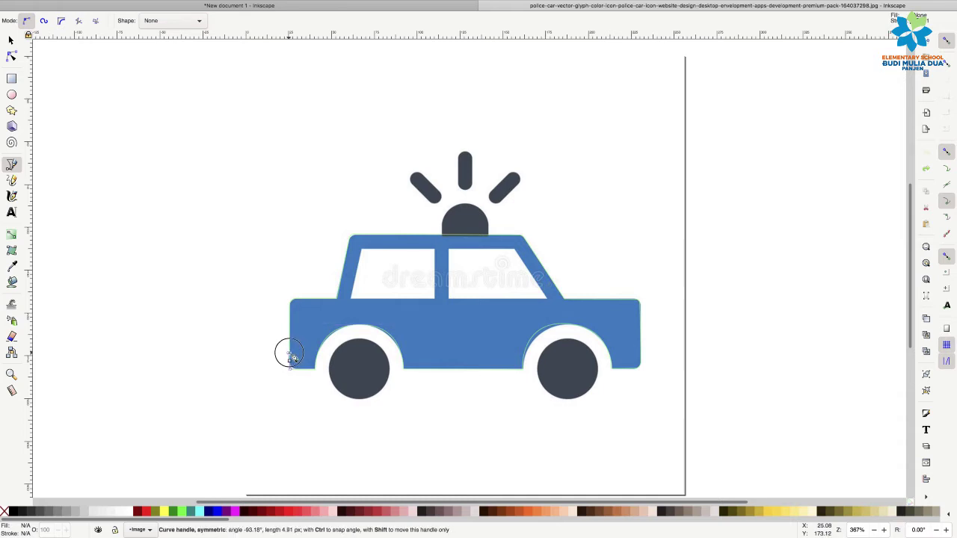
pyautogui.moveTo(292, 358); pyautogui.dragTo(321, 374)
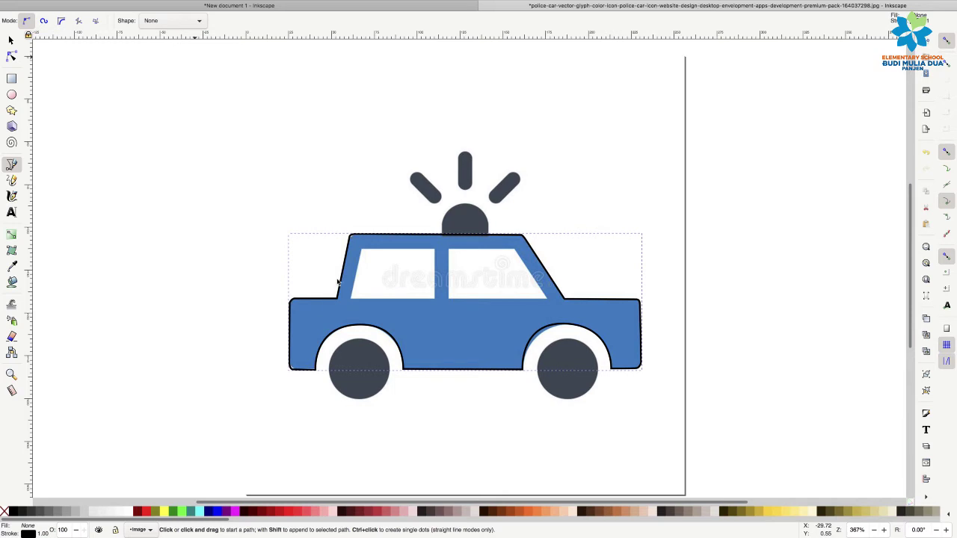
# Delete the stray diagonal line above the car and reselect the body outline.
pyautogui.click(361, 237)
pyautogui.click(243, 176)
pyautogui.press('s')
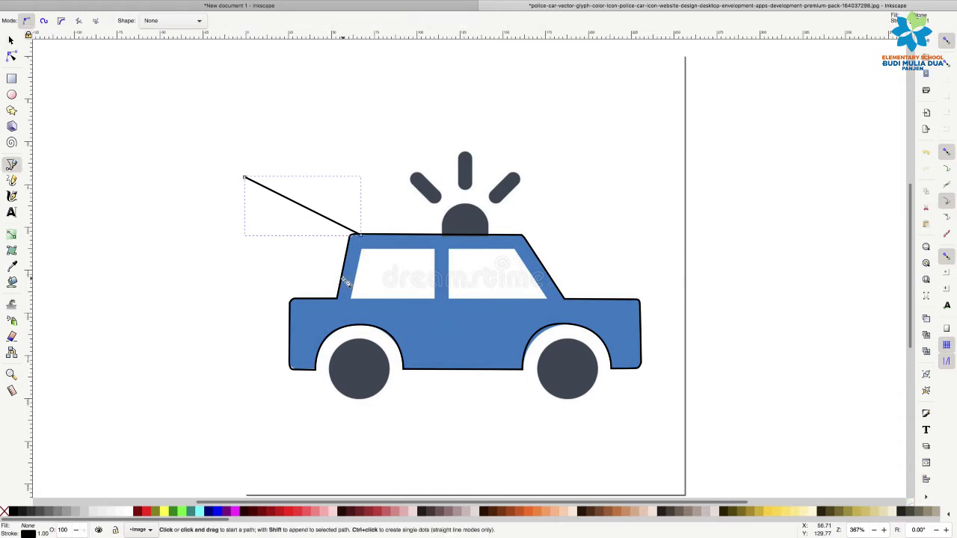
pyautogui.click(11, 40)
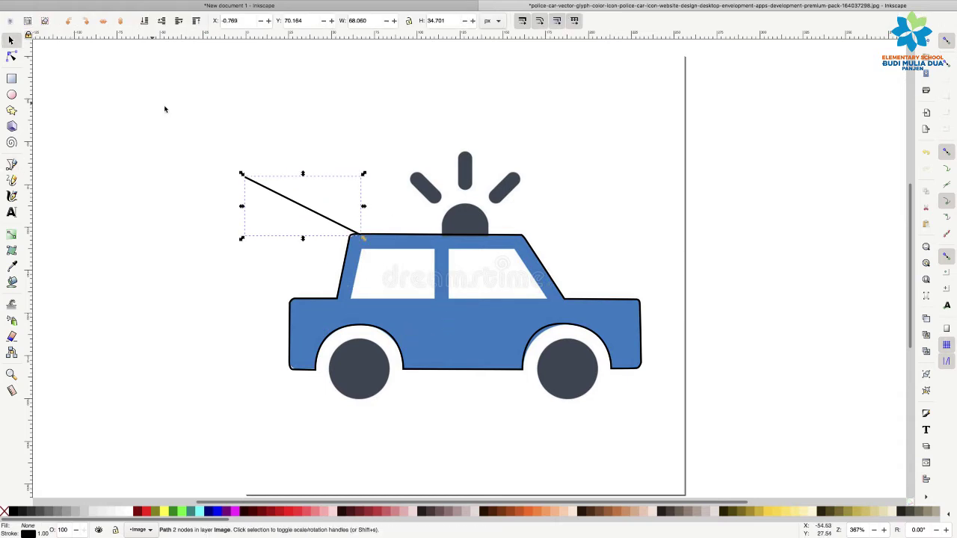
pyautogui.press('Delete')
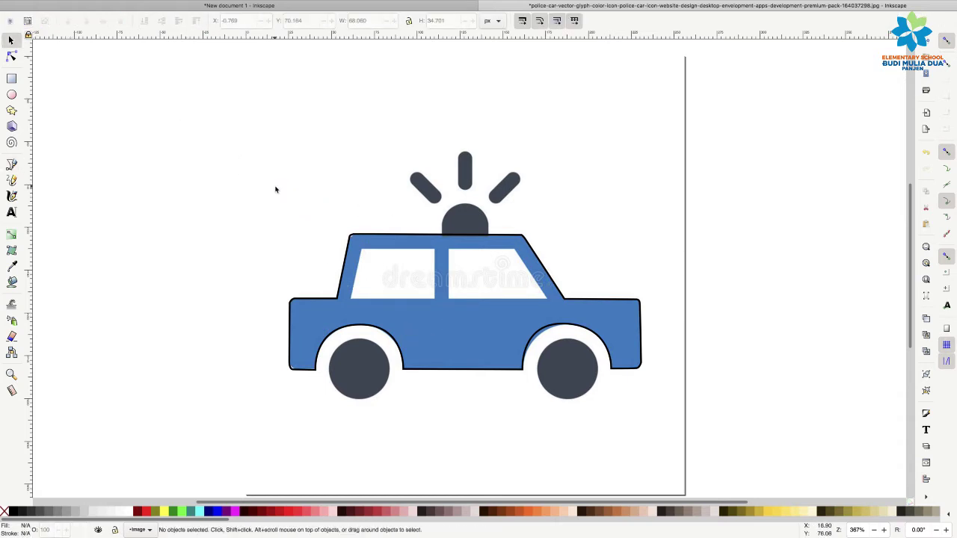
pyautogui.click(354, 237)
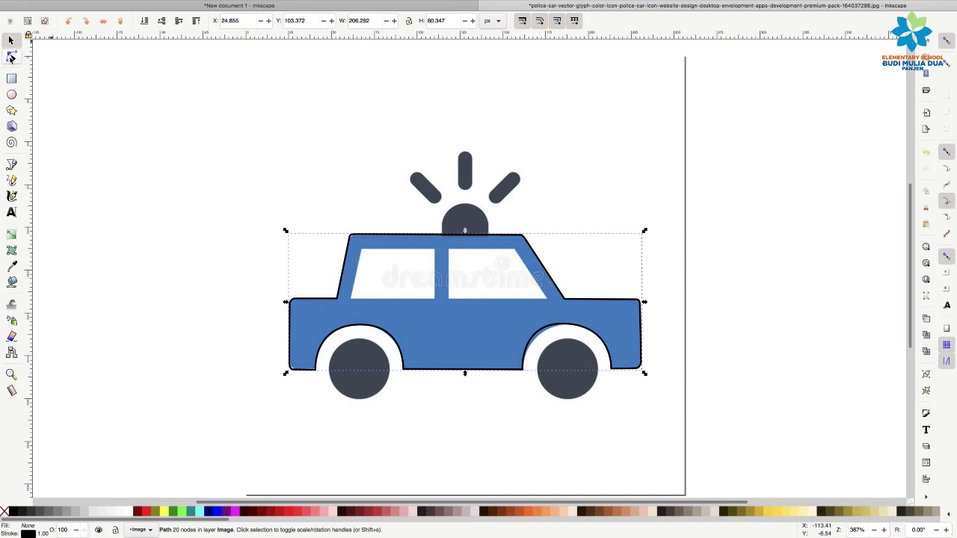
# Display the car-body path's nodes with the Node tool.
pyautogui.click(11, 56)
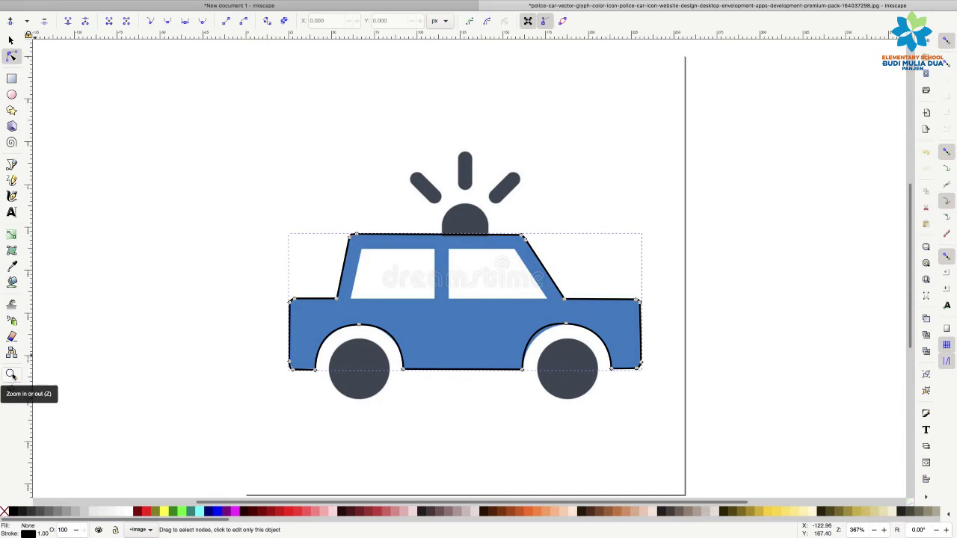
# Zoom in closely on the roof's top-left corner of the car.
pyautogui.click(11, 376)
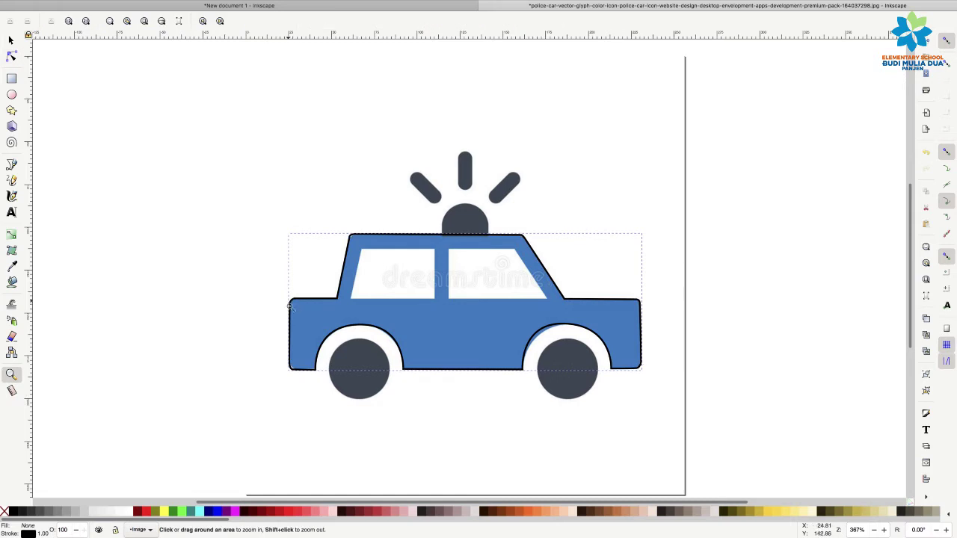
pyautogui.click(290, 307)
pyautogui.click(292, 302)
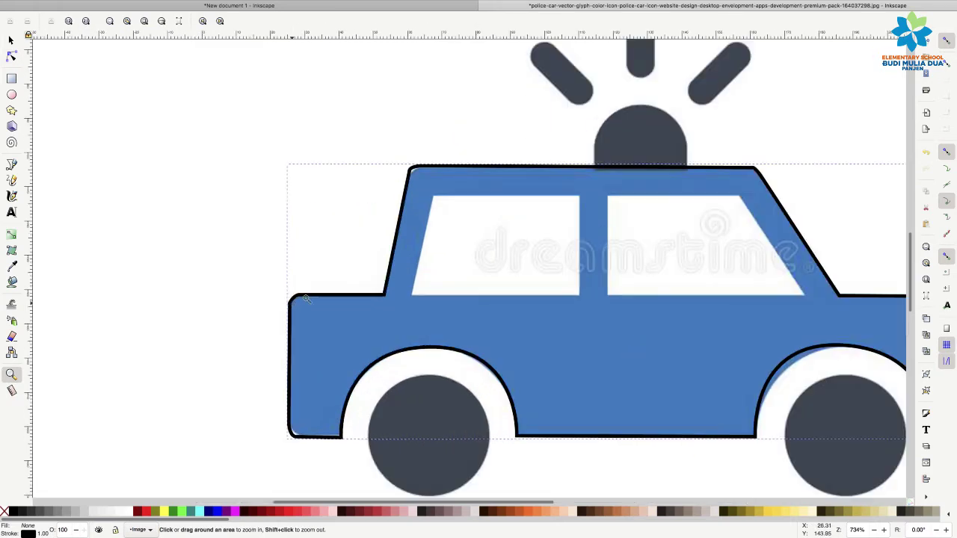
pyautogui.click(416, 167)
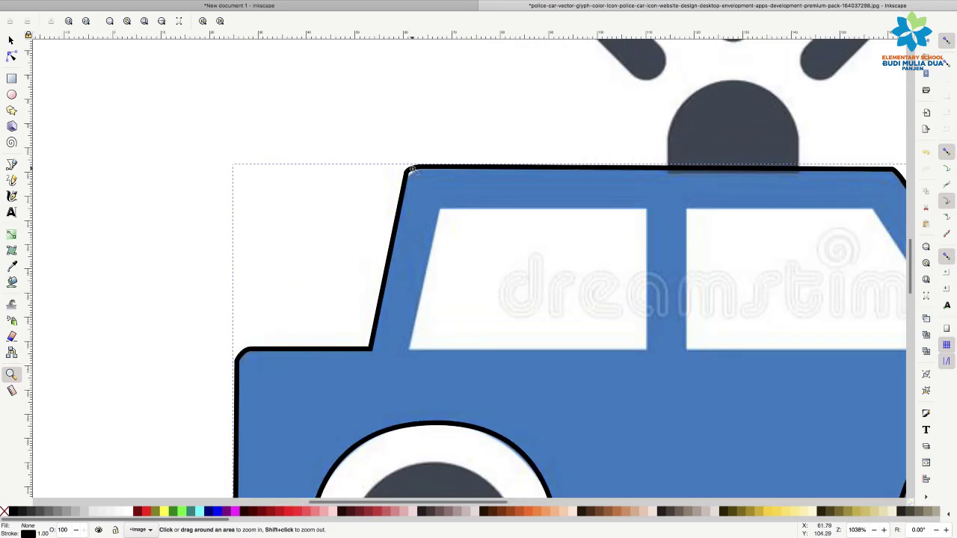
pyautogui.click(411, 171)
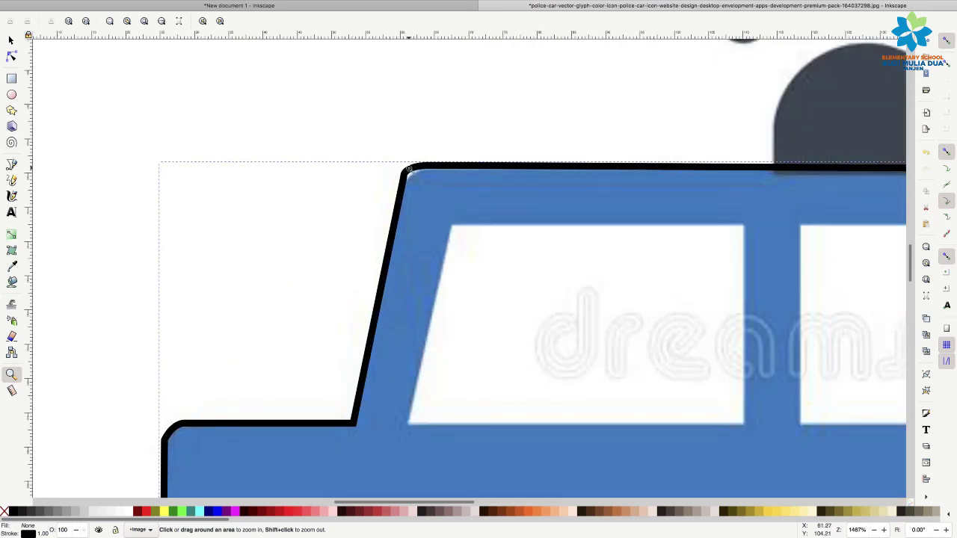
pyautogui.click(409, 170)
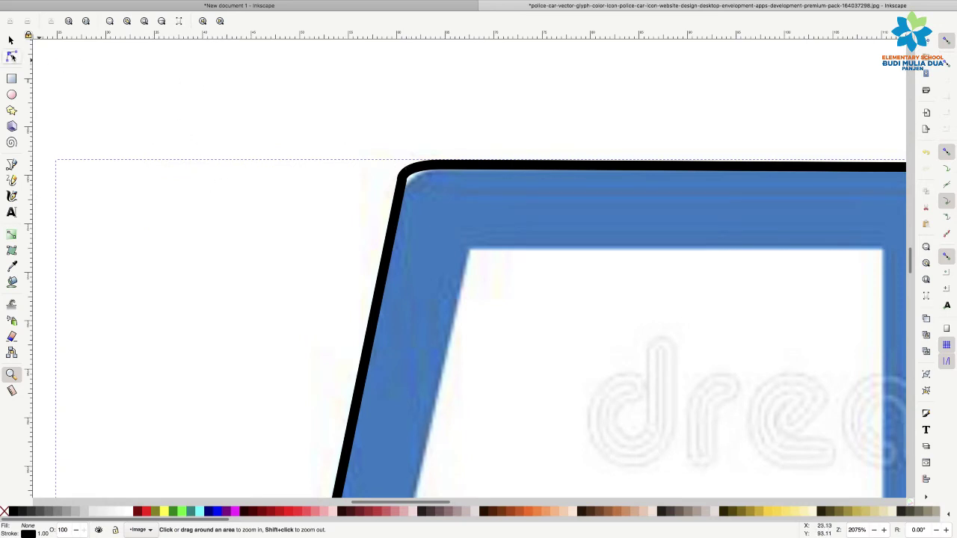
# Drag the roof corner node's handle to tighten the curve to match the image.
pyautogui.click(12, 56)
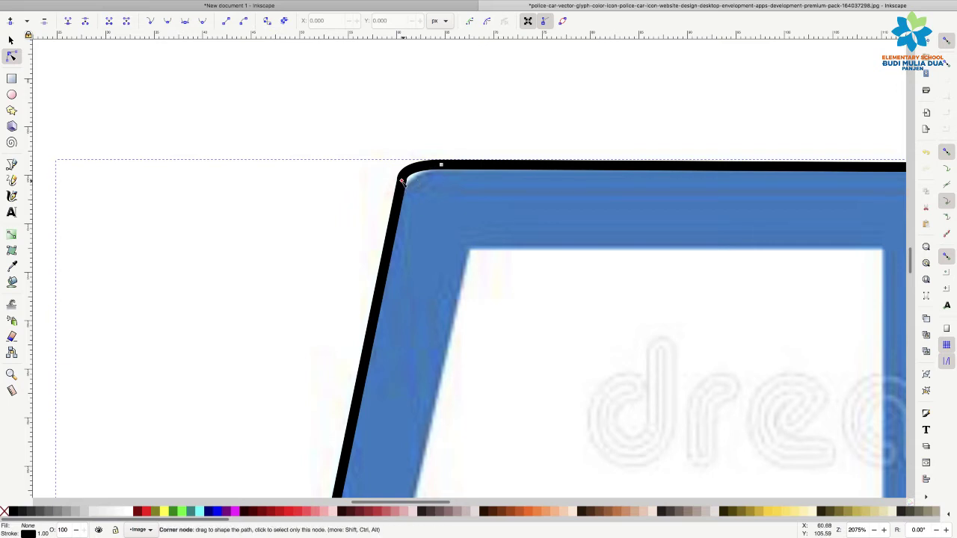
pyautogui.click(402, 181)
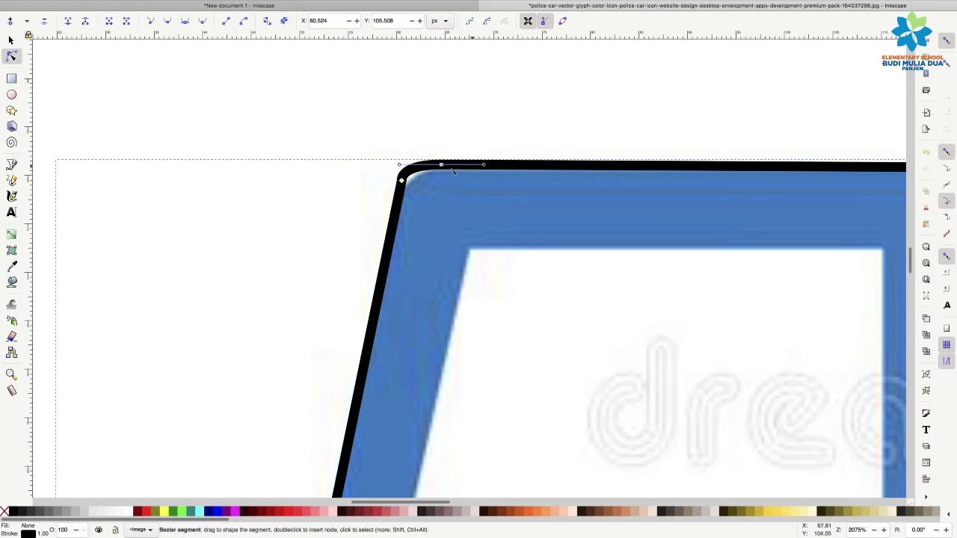
pyautogui.moveTo(400, 165); pyautogui.dragTo(420, 163)
pyautogui.moveTo(416, 165); pyautogui.dragTo(412, 164)
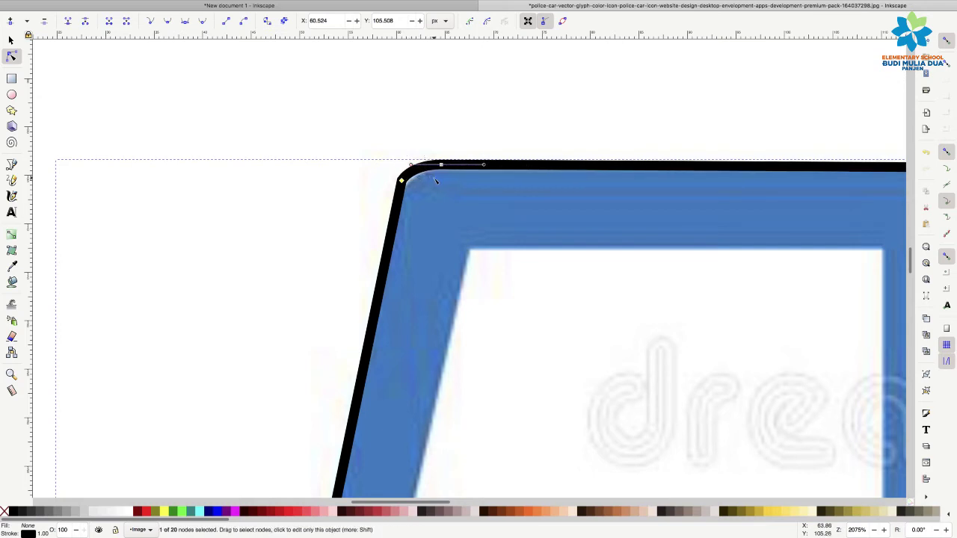
pyautogui.hscroll(3, 436, 180)
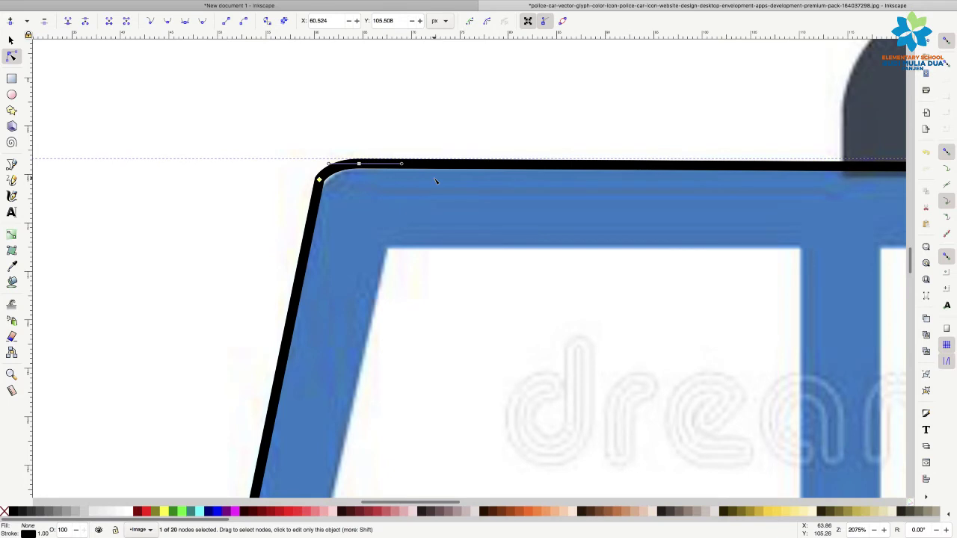
pyautogui.hscroll(8, 437, 180)
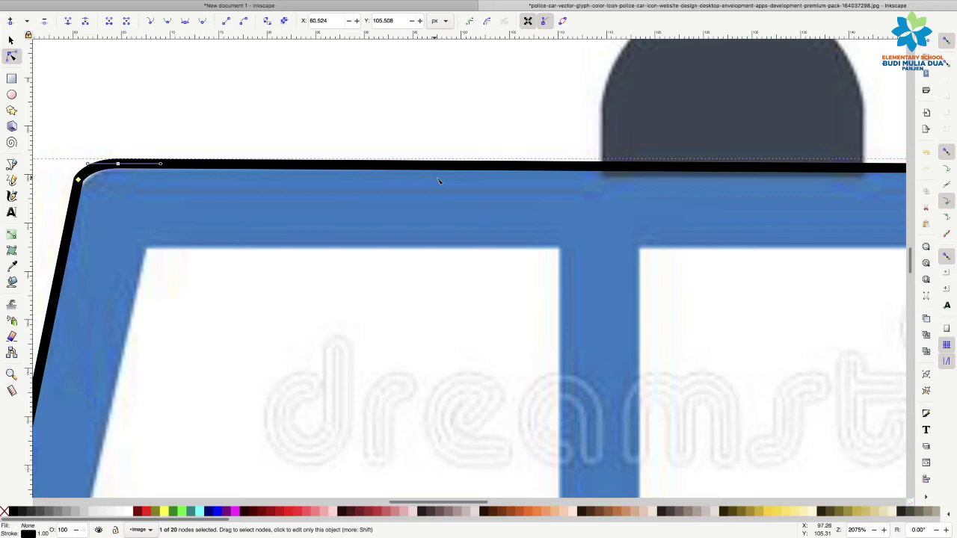
pyautogui.hscroll(10, 440, 180)
pyautogui.hscroll(5, 440, 180)
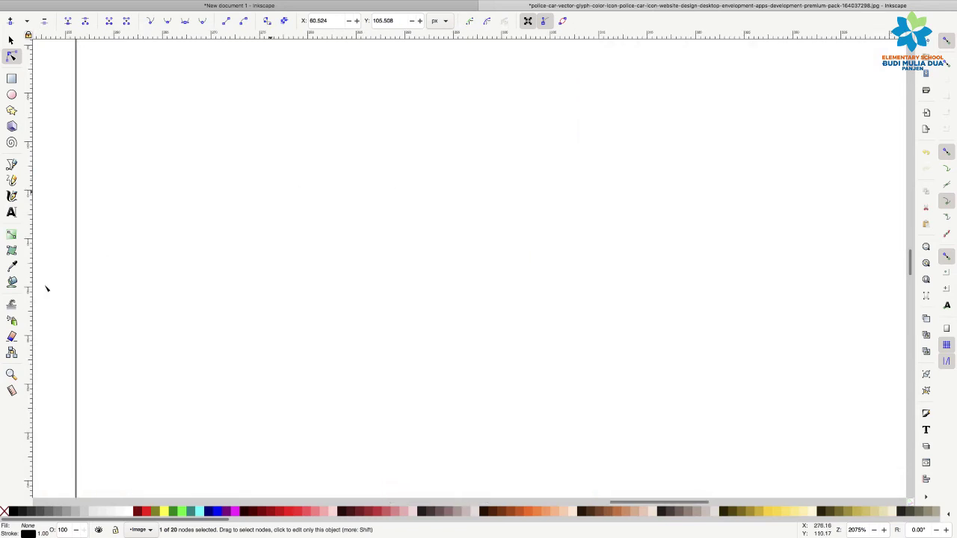
# Zoom back out to the whole car and select the 208.292 × 80.347 px body path.
pyautogui.click(11, 376)
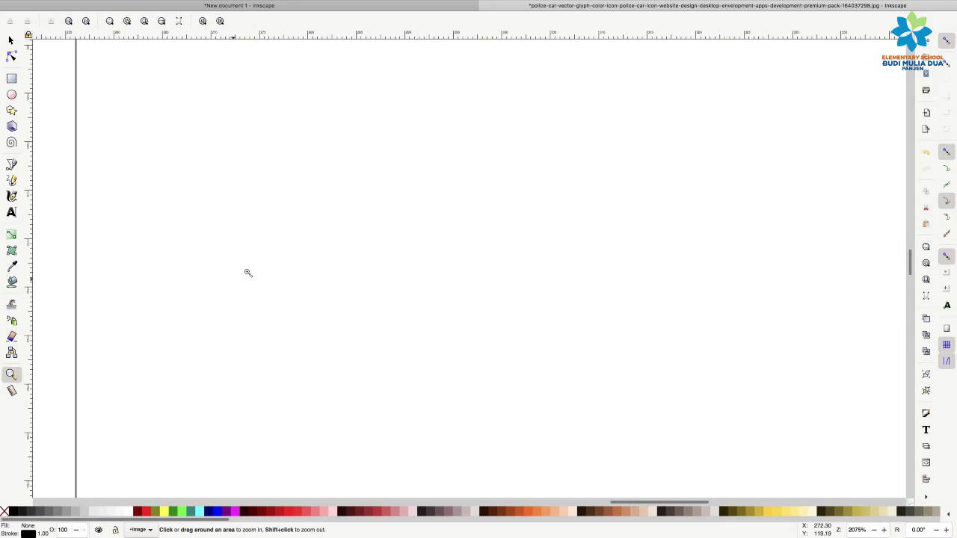
pyautogui.keyDown('shift'); pyautogui.click(299, 245); pyautogui.keyUp('shift')
pyautogui.keyDown('shift'); pyautogui.click(299, 246); pyautogui.keyUp('shift')
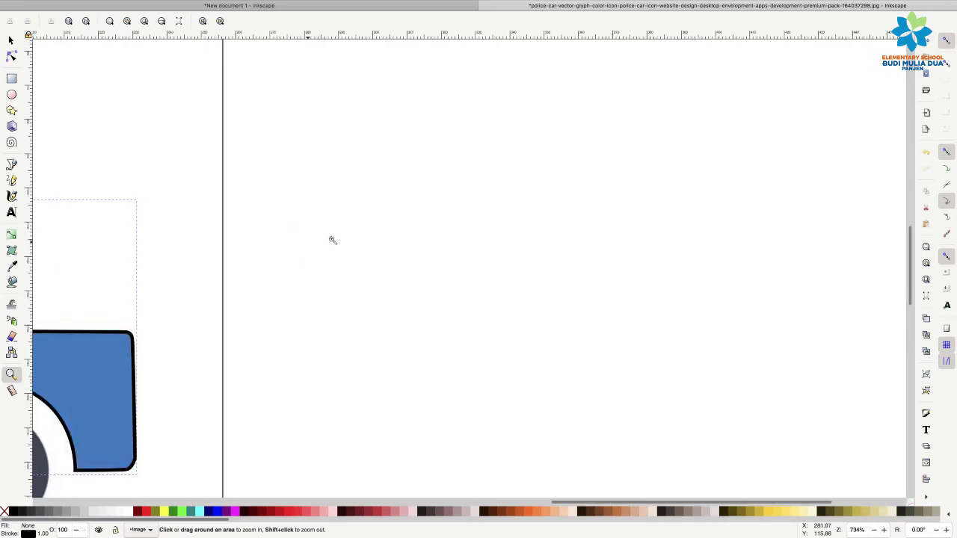
pyautogui.rightClick(124, 282)
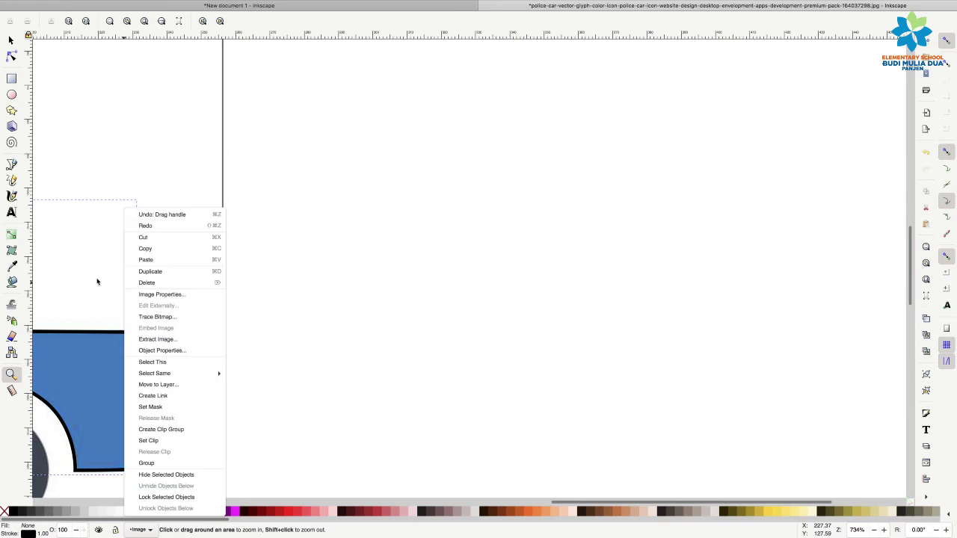
pyautogui.click(98, 279)
pyautogui.rightClick(98, 279)
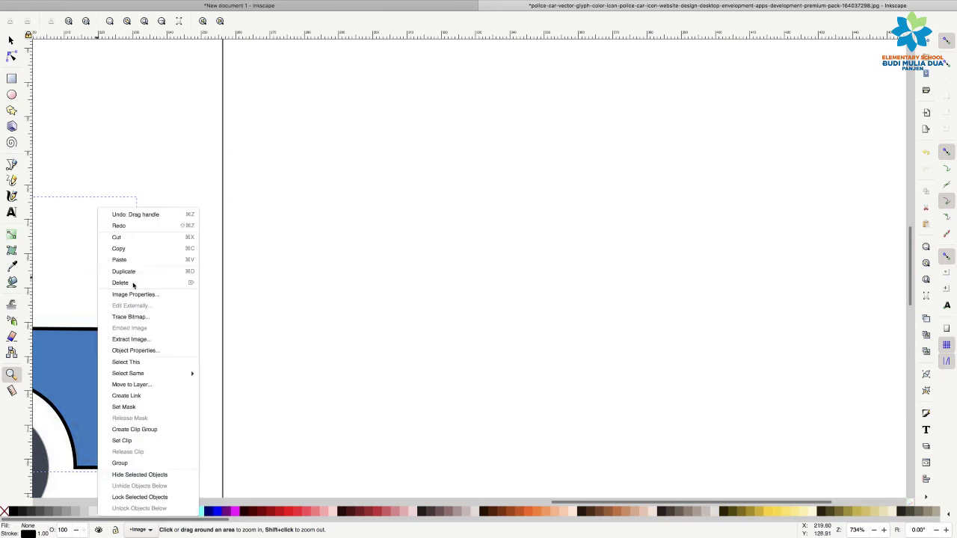
pyautogui.click(235, 265)
pyautogui.keyDown('shift'); pyautogui.click(237, 265); pyautogui.keyUp('shift')
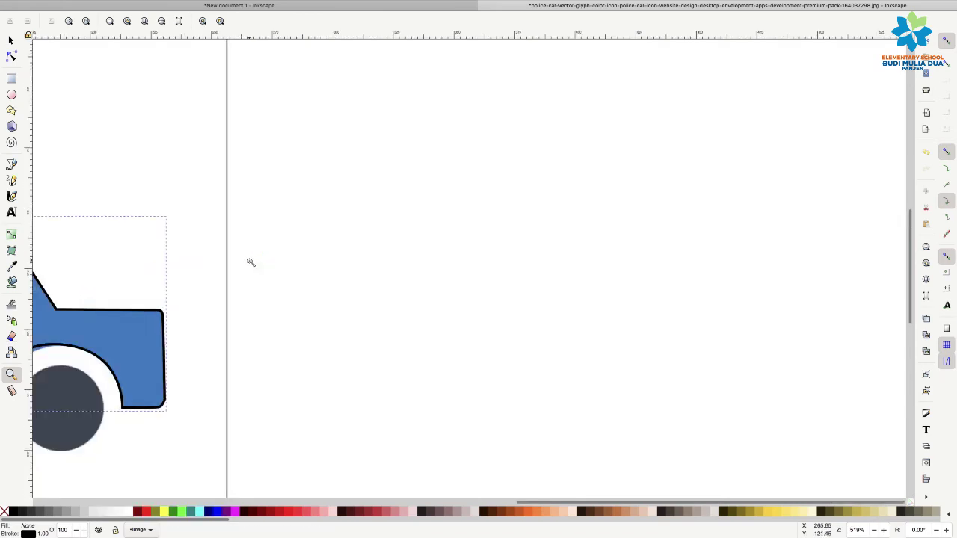
pyautogui.keyDown('shift'); pyautogui.click(250, 262); pyautogui.keyUp('shift')
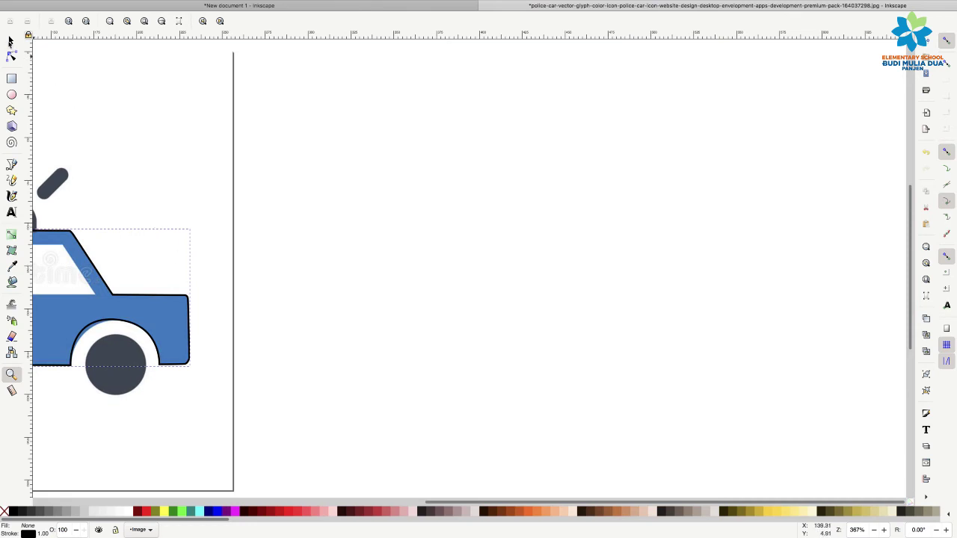
pyautogui.moveTo(448, 505); pyautogui.dragTo(344, 505)
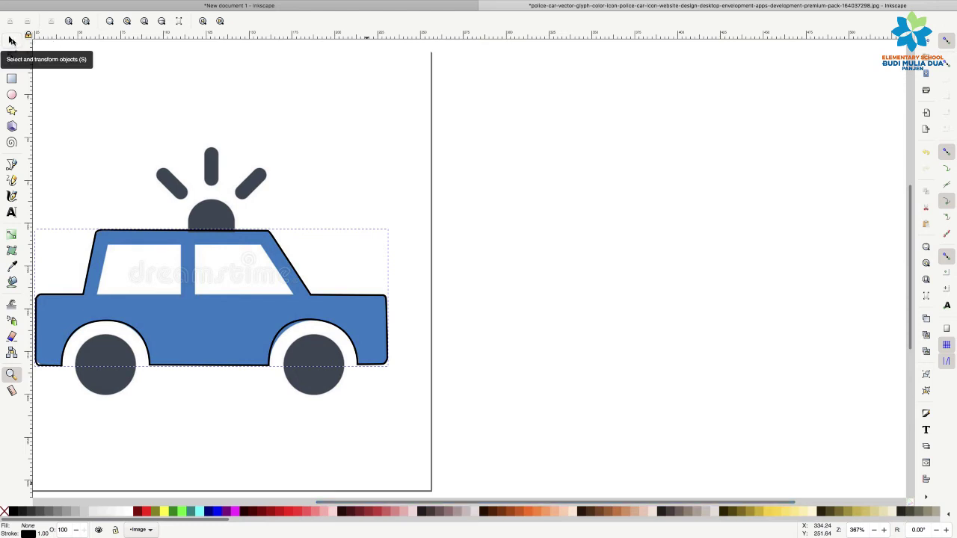
pyautogui.click(14, 43)
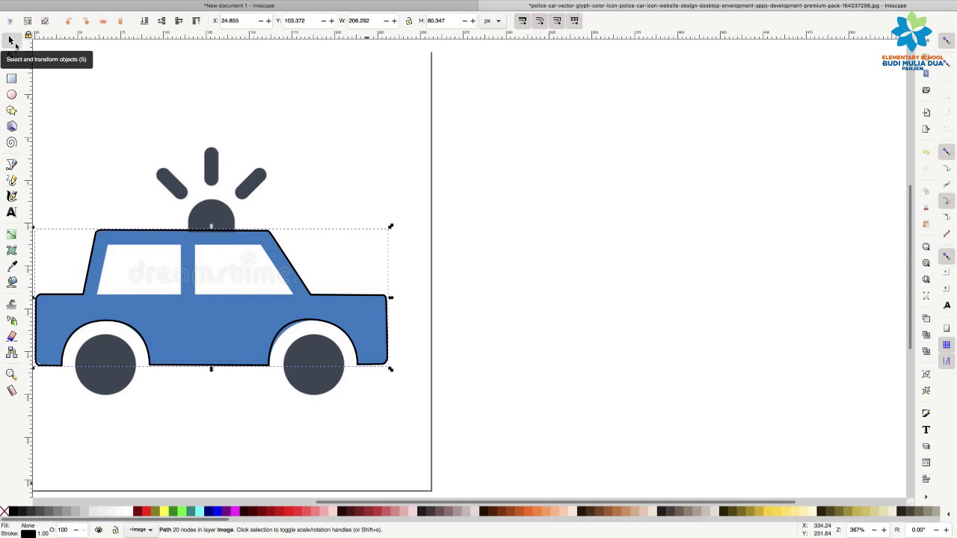
# Put the car outline into node editing and zoom in on the right wheel arch.
pyautogui.click(306, 324)
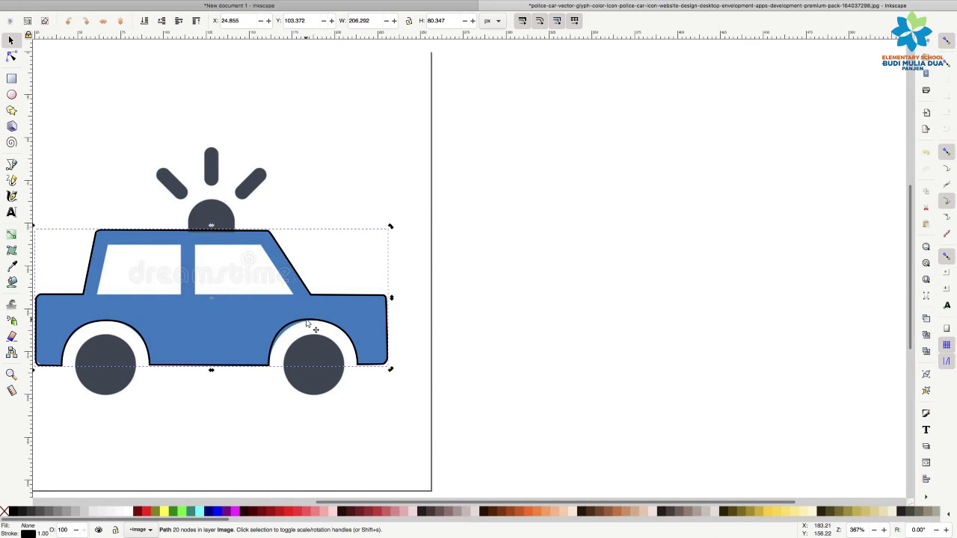
pyautogui.click(311, 324)
pyautogui.click(12, 56)
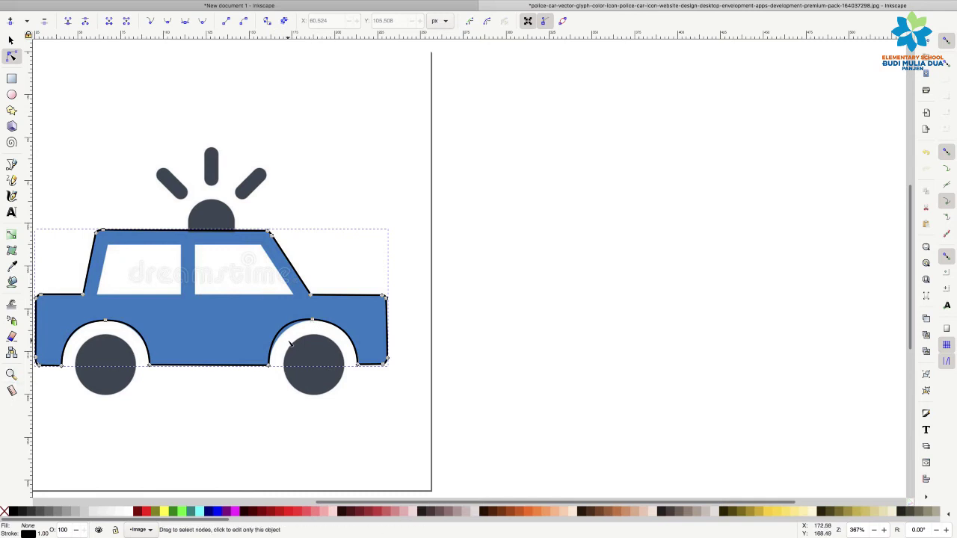
pyautogui.scroll(1, 290, 344)
pyautogui.scroll(1, 290, 344)
pyautogui.scroll(1, 290, 345)
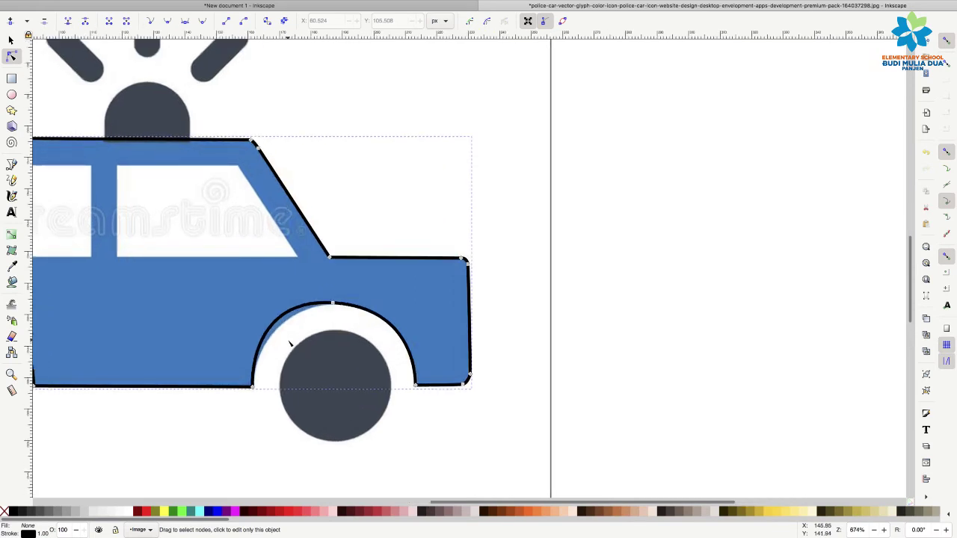
pyautogui.scroll(1, 290, 344)
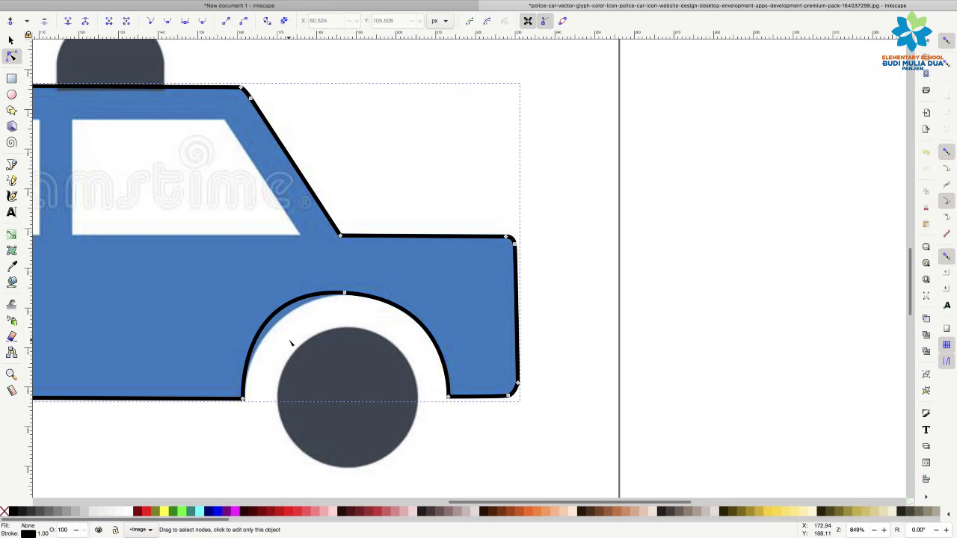
pyautogui.scroll(1, 291, 343)
pyautogui.scroll(2, 291, 343)
pyautogui.hscroll(-2, 291, 343)
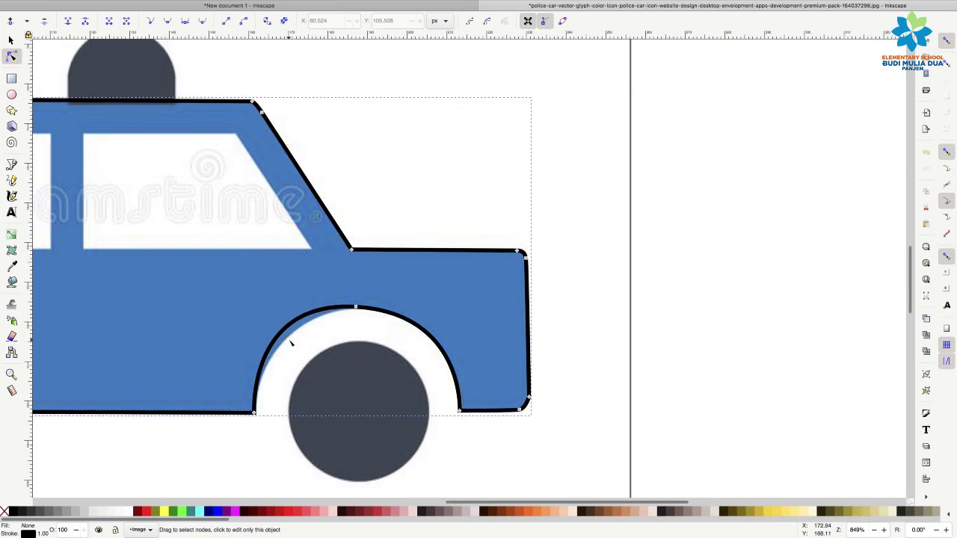
pyautogui.scroll(1, 317, 367)
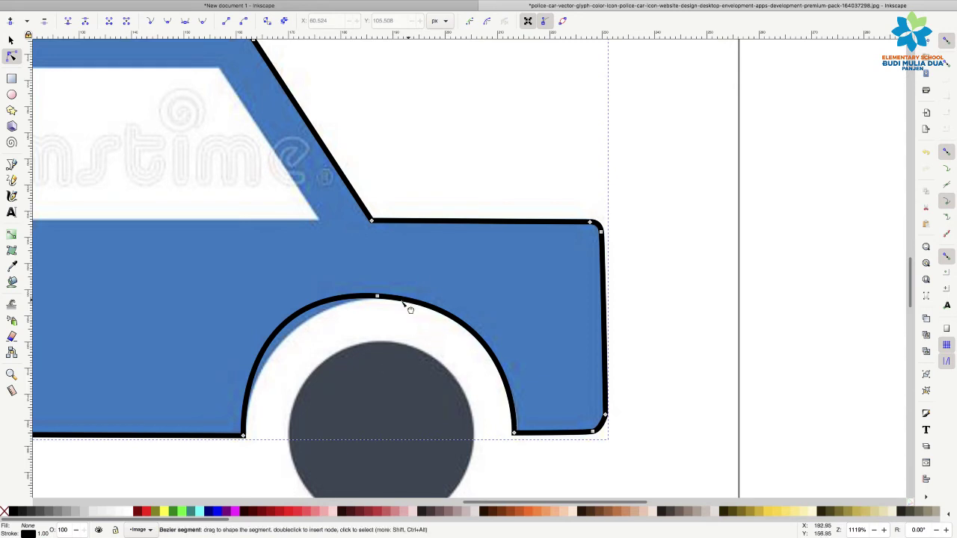
# Bend the right wheel arch's top node handle so the curve matches the picture.
pyautogui.click(379, 298)
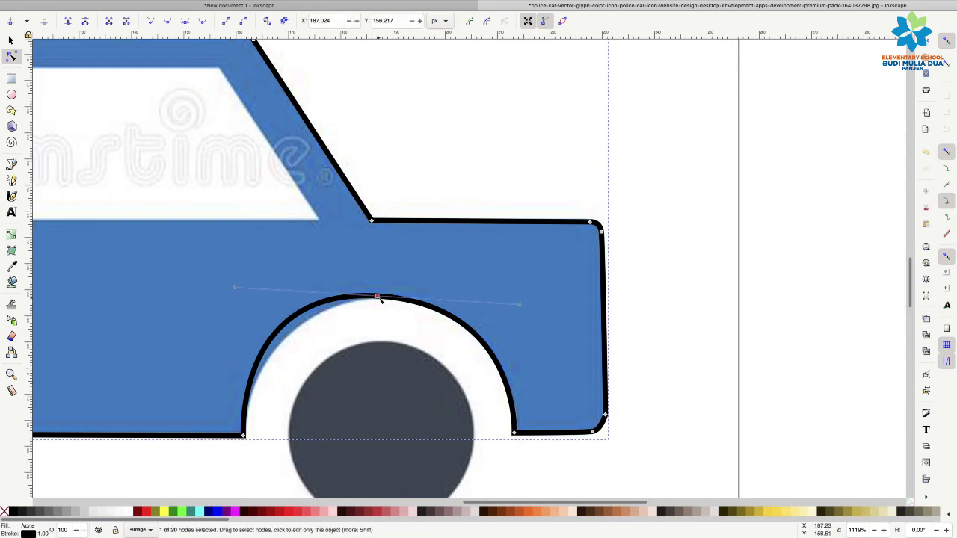
pyautogui.moveTo(234, 288); pyautogui.dragTo(247, 294)
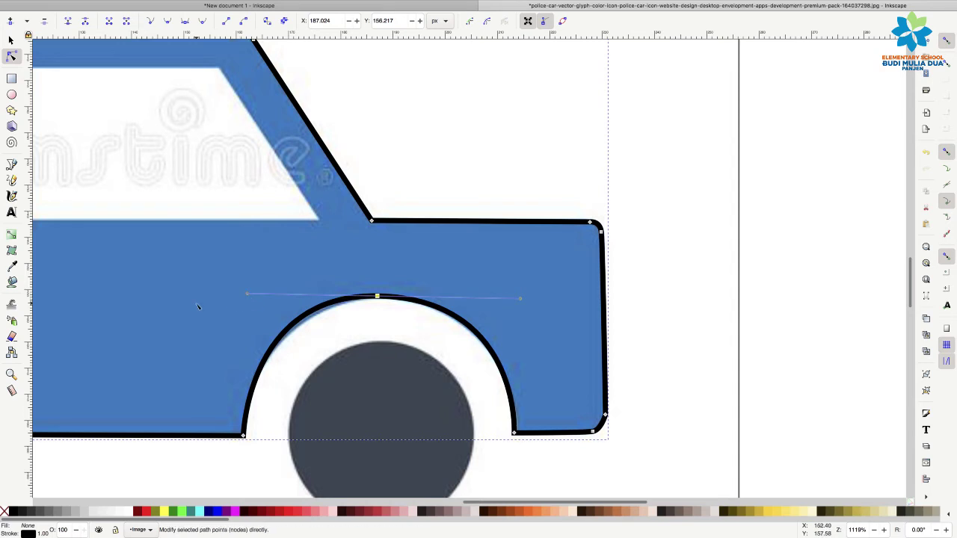
pyautogui.press('space')
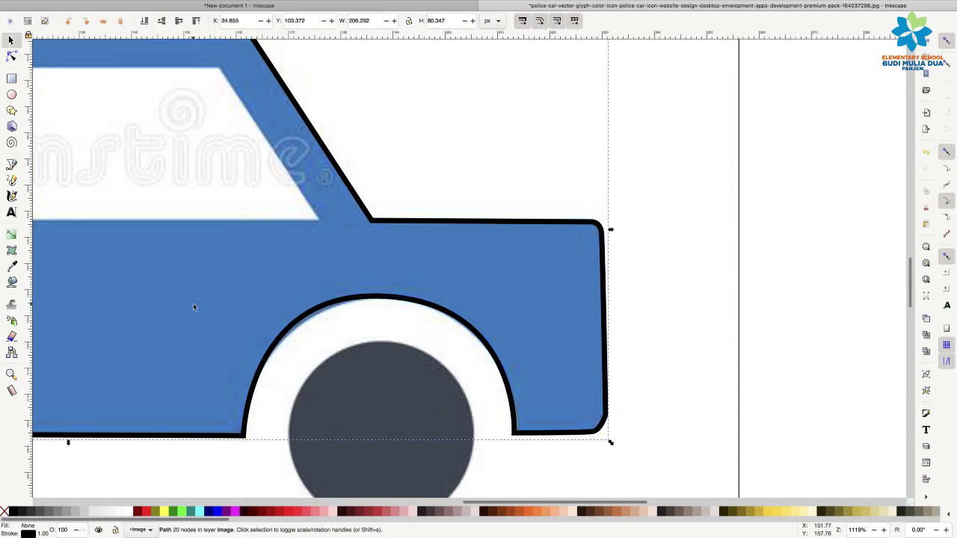
pyautogui.moveTo(474, 506); pyautogui.dragTo(383, 500)
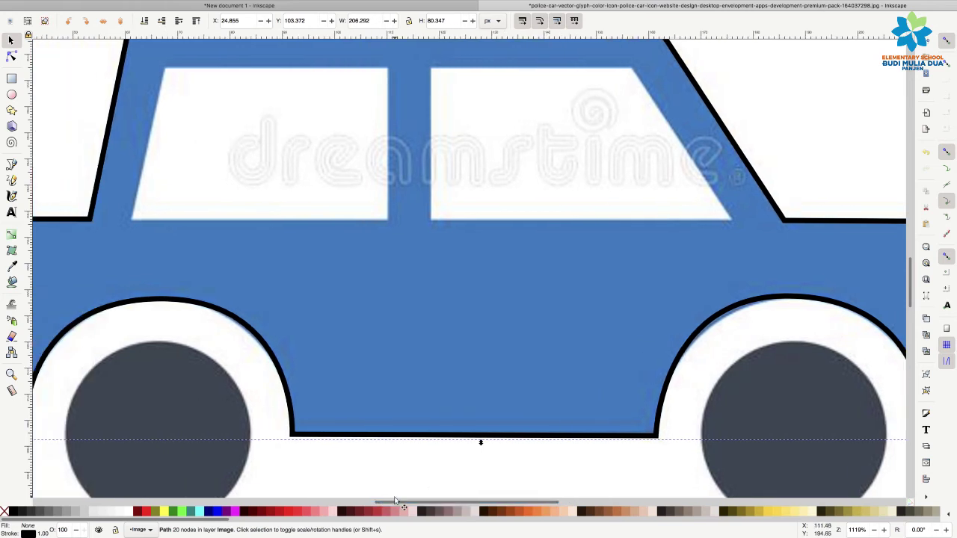
pyautogui.click(381, 409)
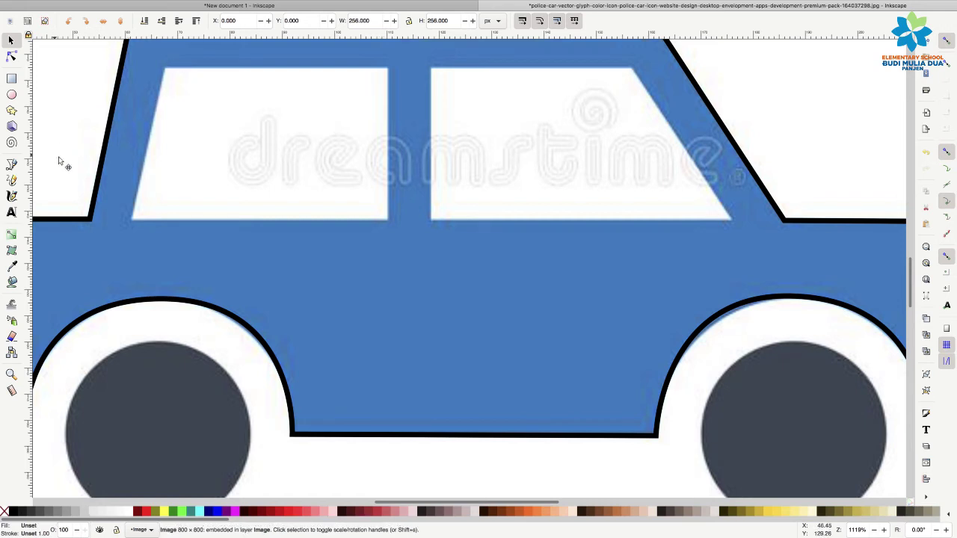
pyautogui.click(12, 164)
# Trace the left window as a closed four-corner outline.
pyautogui.click(165, 68)
pyautogui.click(133, 222)
pyautogui.click(388, 222)
pyautogui.click(389, 64)
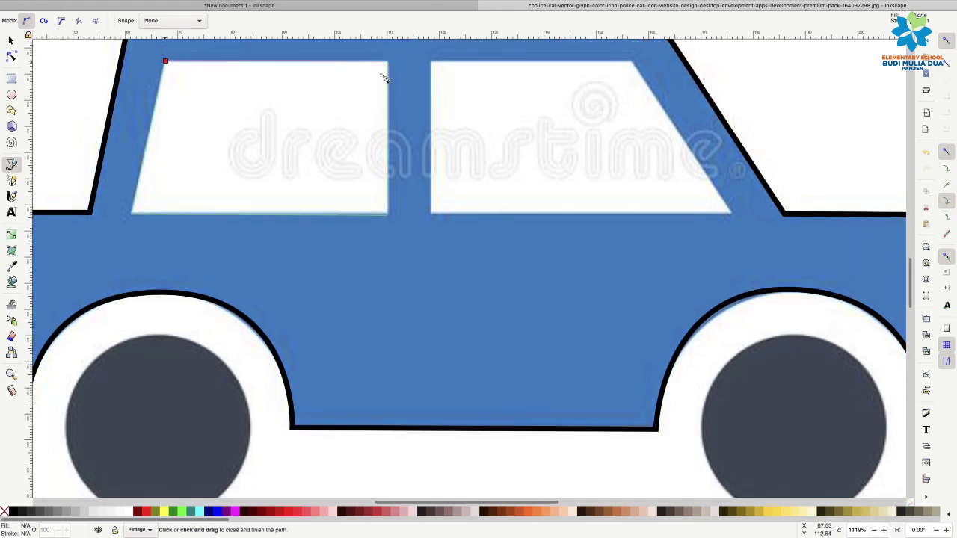
pyautogui.press('Return')
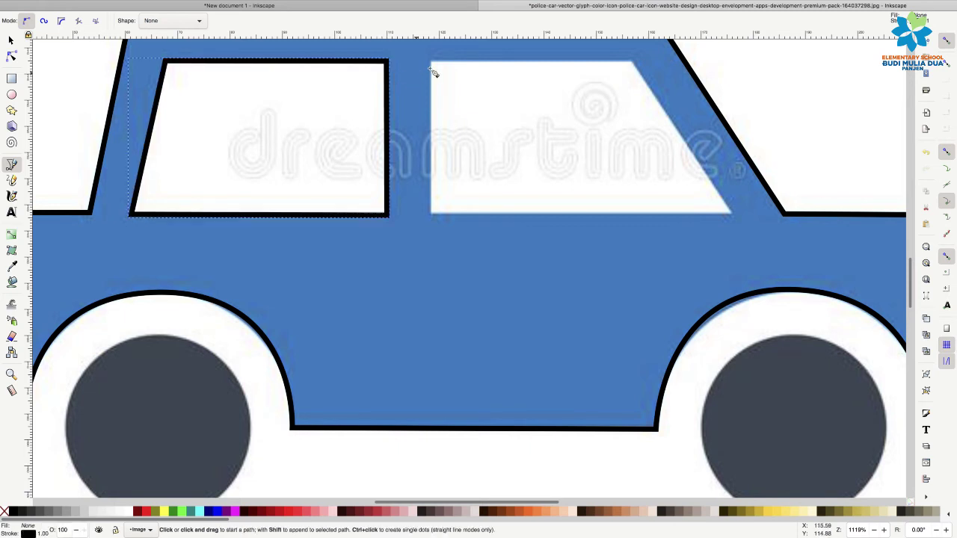
# Trace the right window as a closed four-corner outline.
pyautogui.click(431, 60)
pyautogui.click(431, 214)
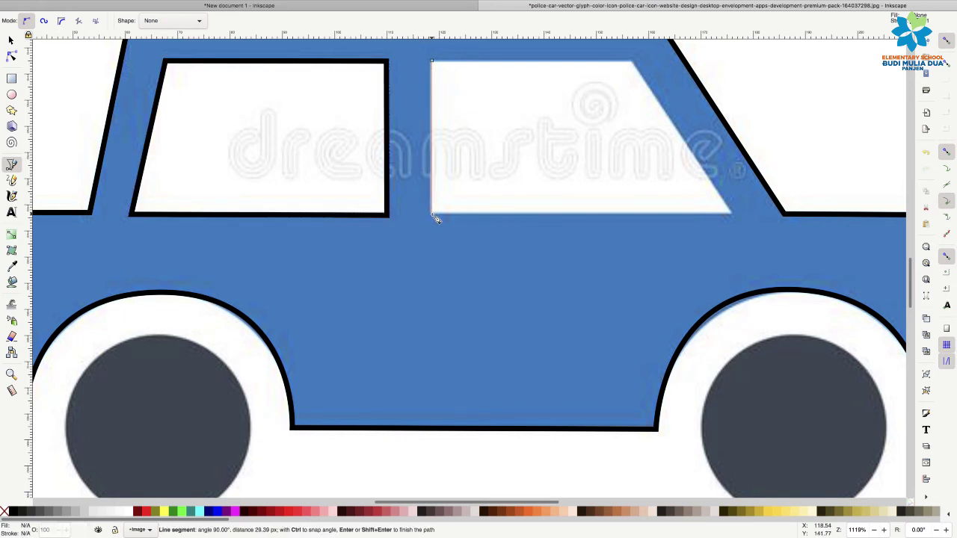
pyautogui.click(732, 213)
pyautogui.click(635, 62)
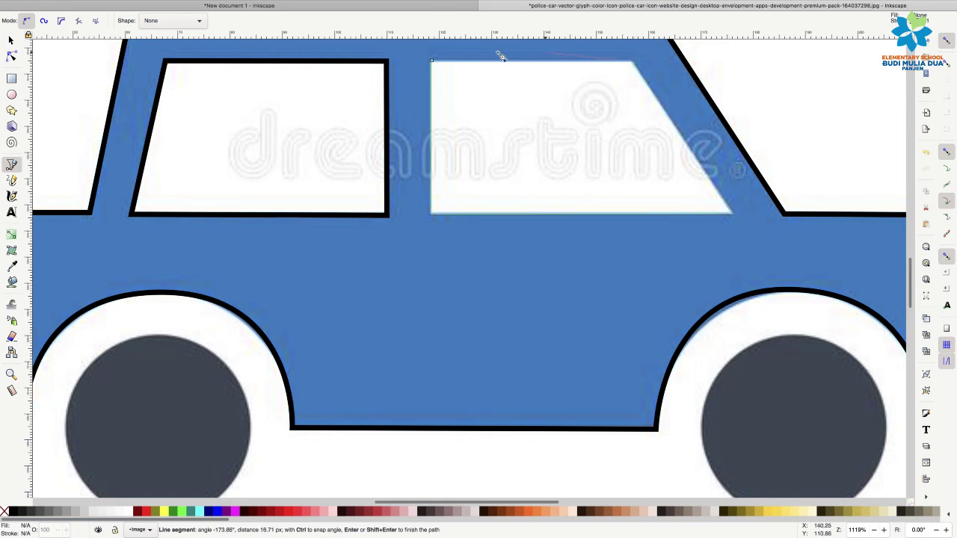
pyautogui.click(432, 60)
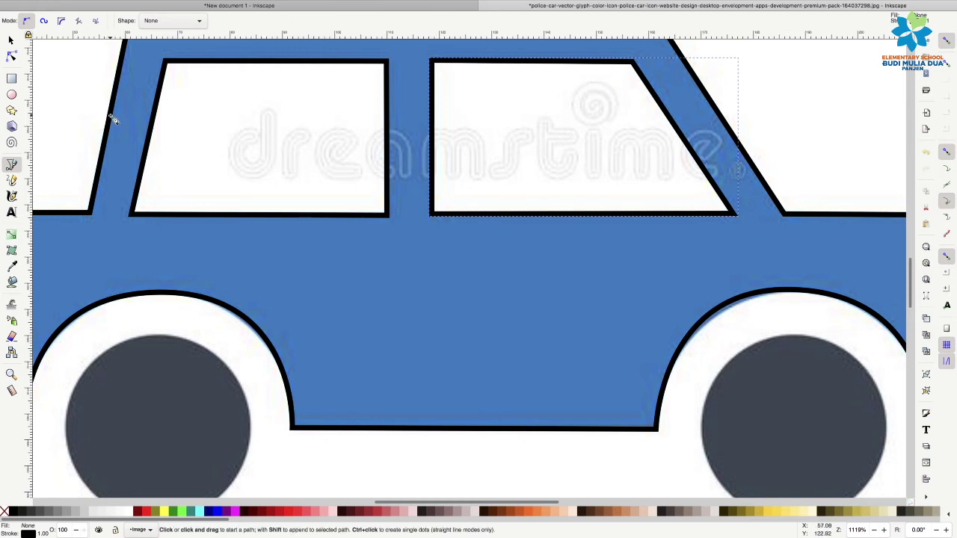
# Return to the Selector and select the traced car-body path.
pyautogui.scroll(-2, 694, 264)
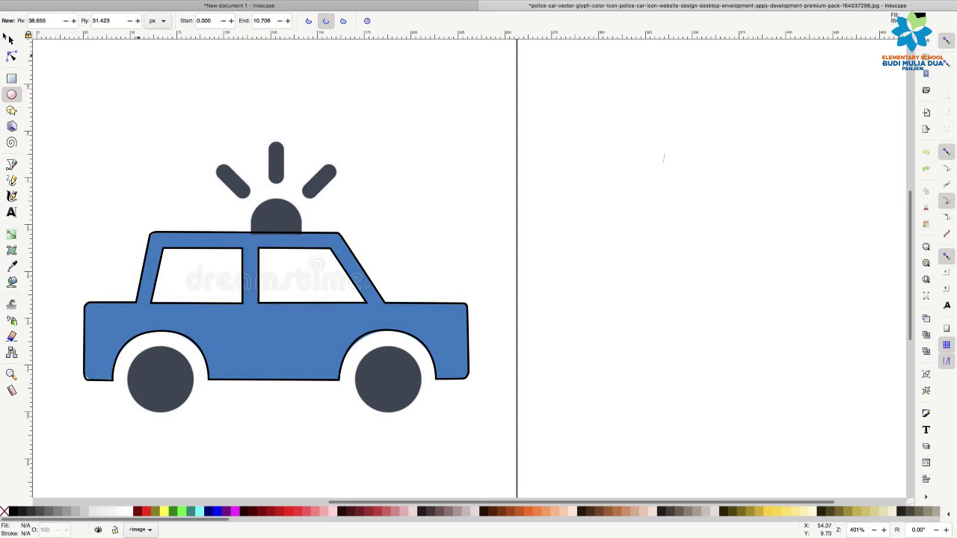
pyautogui.click(12, 41)
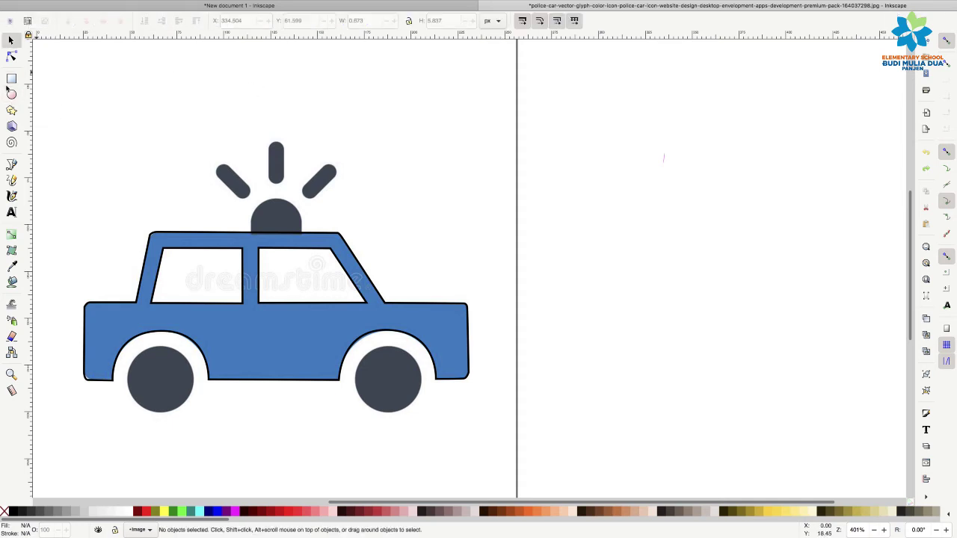
pyautogui.click(12, 95)
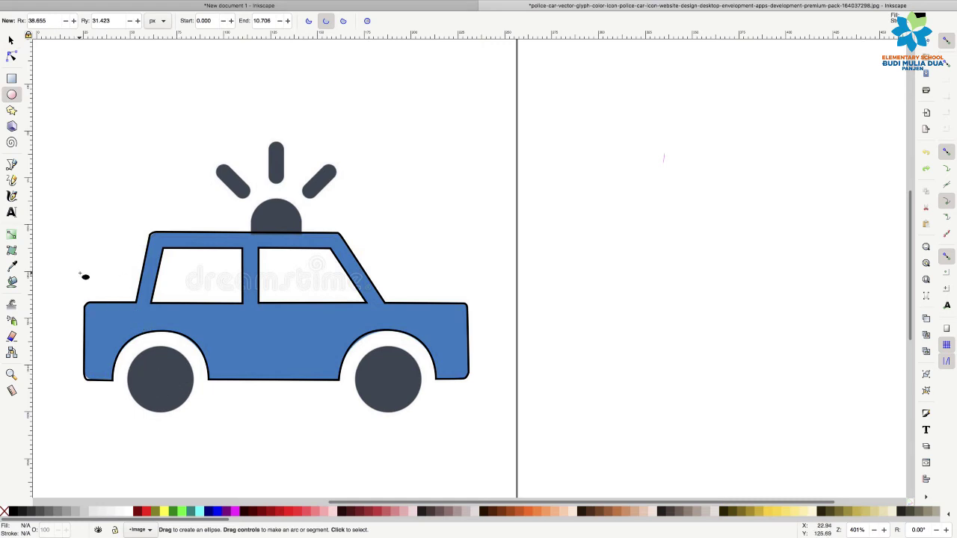
pyautogui.click(13, 40)
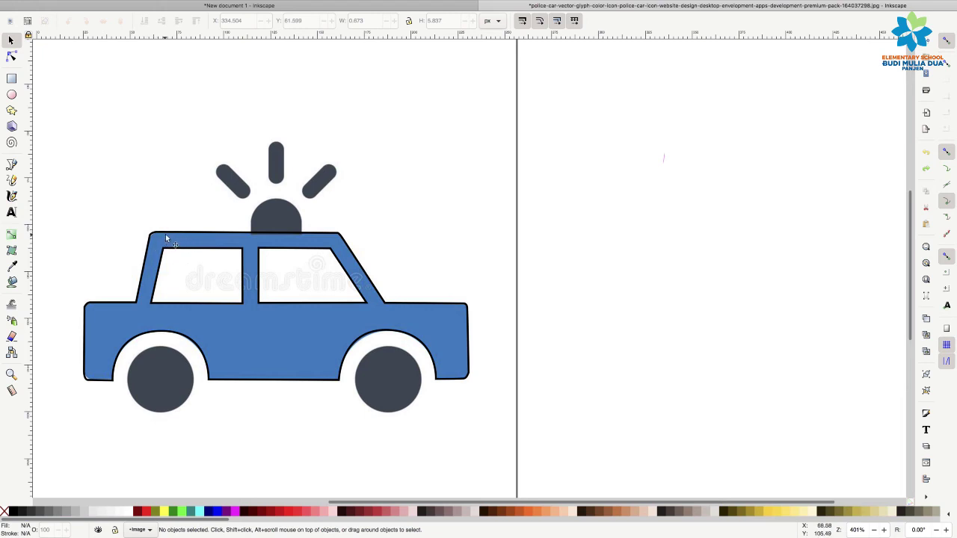
pyautogui.click(167, 235)
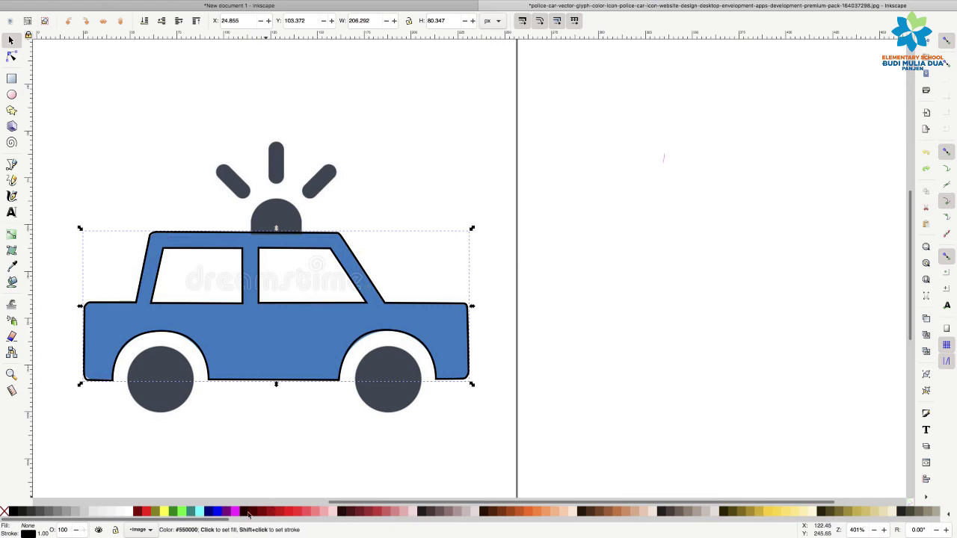
# Fill the car body pink and both window outlines light grey.
pyautogui.click(318, 513)
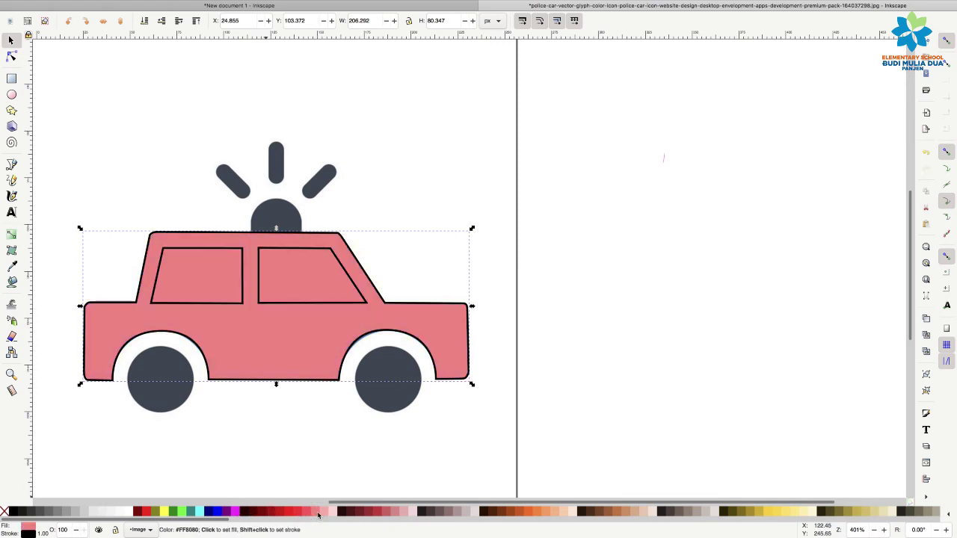
pyautogui.click(205, 254)
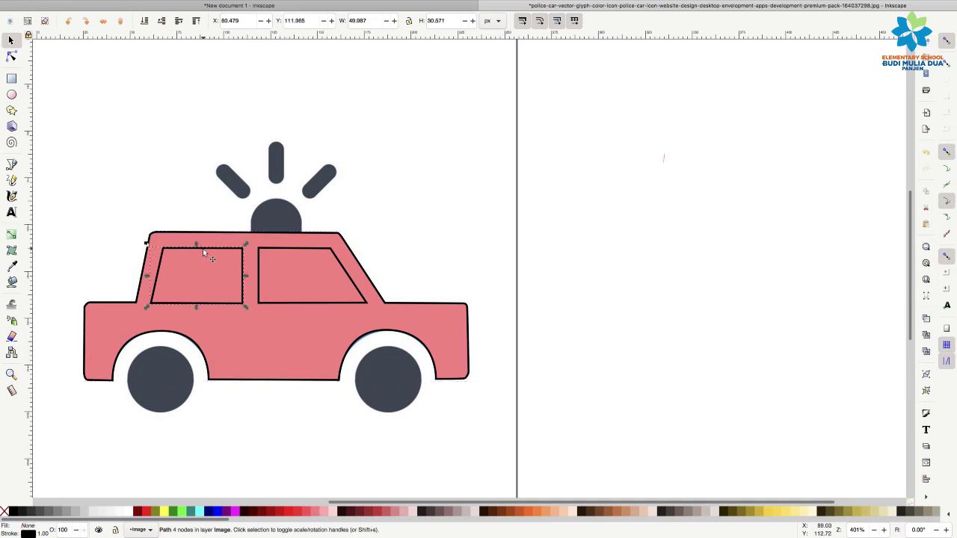
pyautogui.click(124, 508)
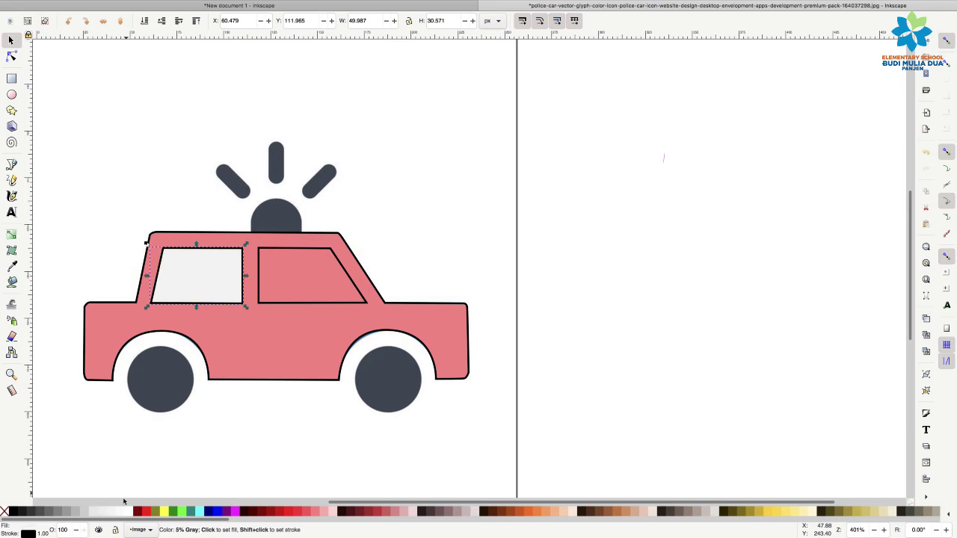
pyautogui.click(282, 252)
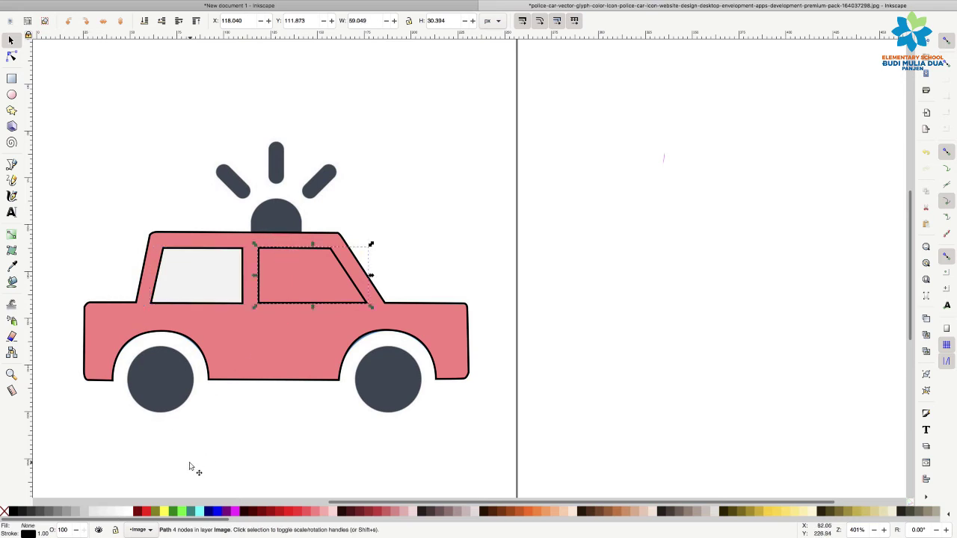
pyautogui.click(109, 512)
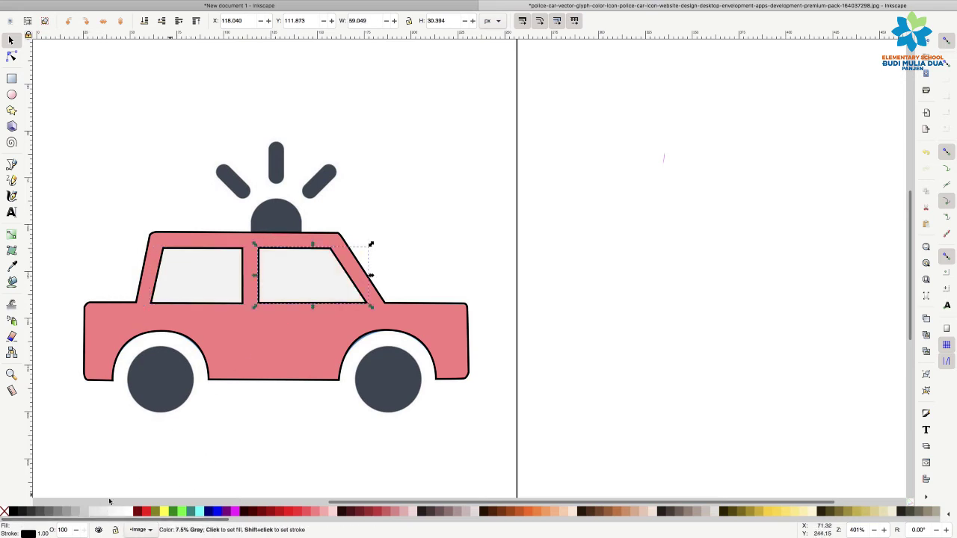
# Select both windows and the car body together, undoing an accidental move.
pyautogui.keyDown('shift'); pyautogui.click(417, 319); pyautogui.keyUp('shift')
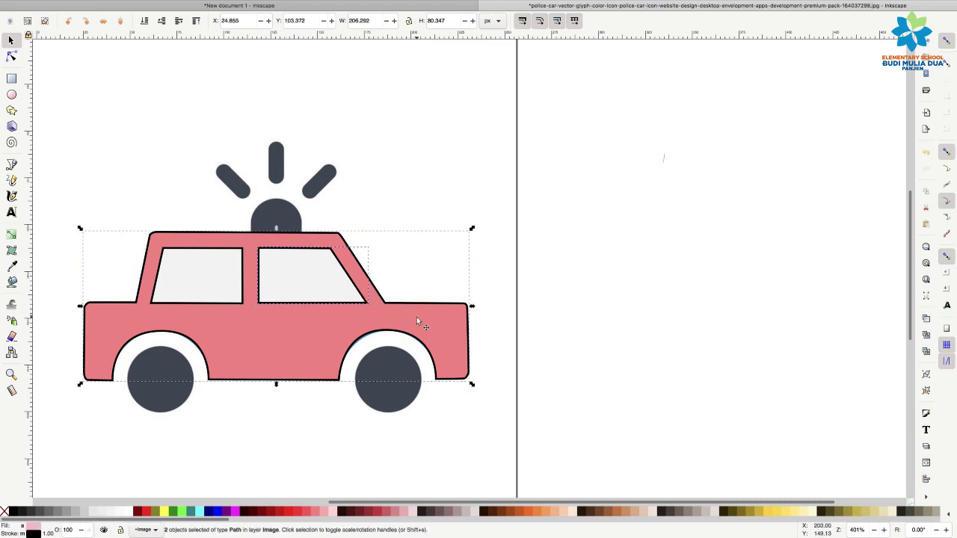
pyautogui.moveTo(401, 318); pyautogui.dragTo(658, 313)
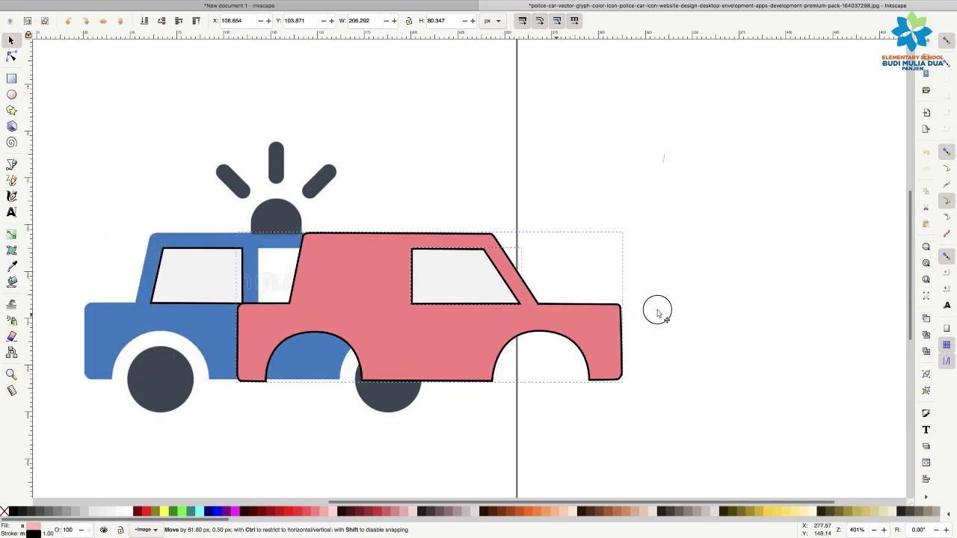
pyautogui.moveTo(658, 313); pyautogui.dragTo(696, 313)
pyautogui.hotkey('ctrl', 'z')
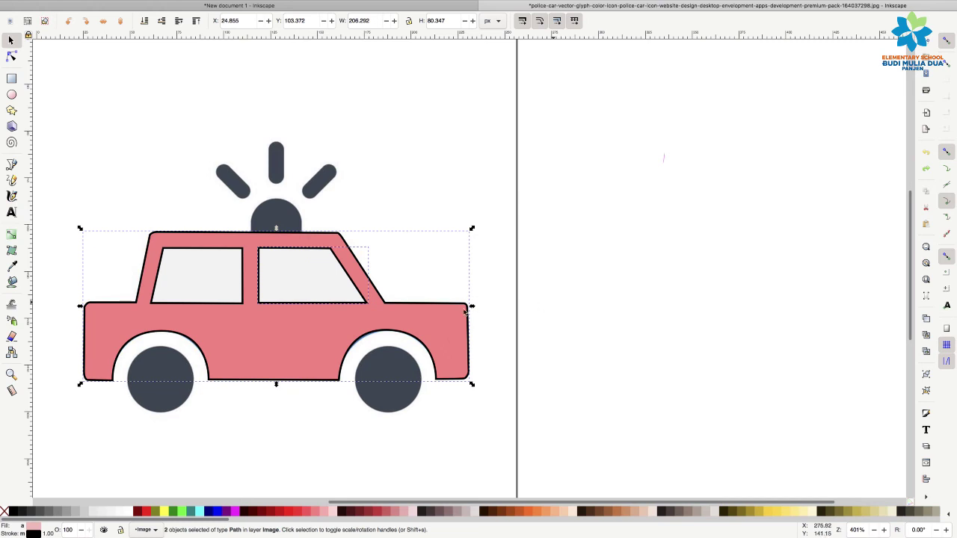
pyautogui.press('Escape')
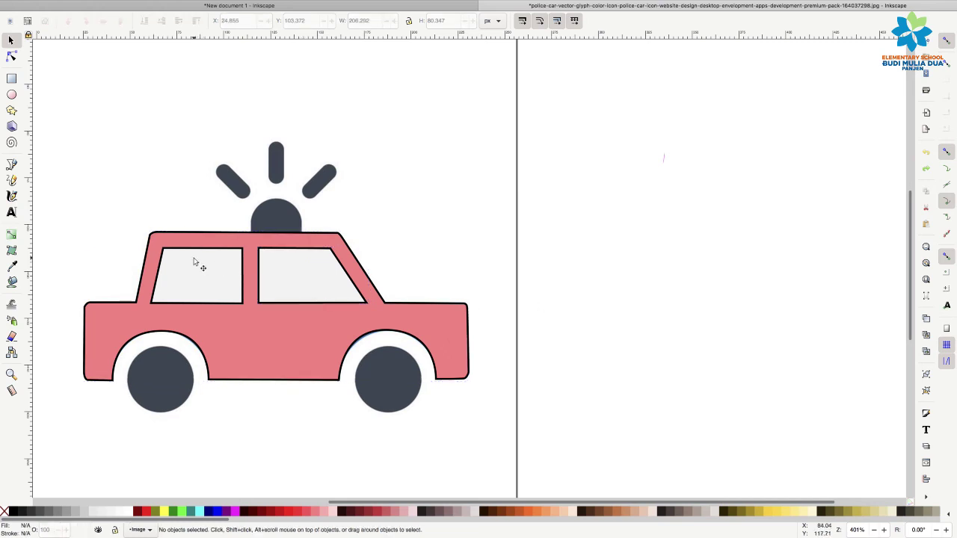
pyautogui.press('shift')
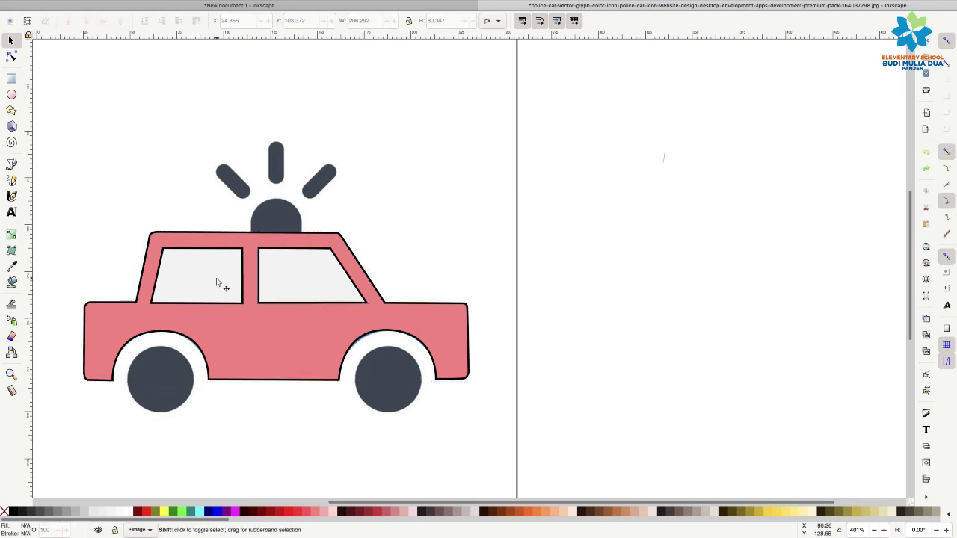
pyautogui.keyDown('shift'); pyautogui.click(215, 280); pyautogui.keyUp('shift')
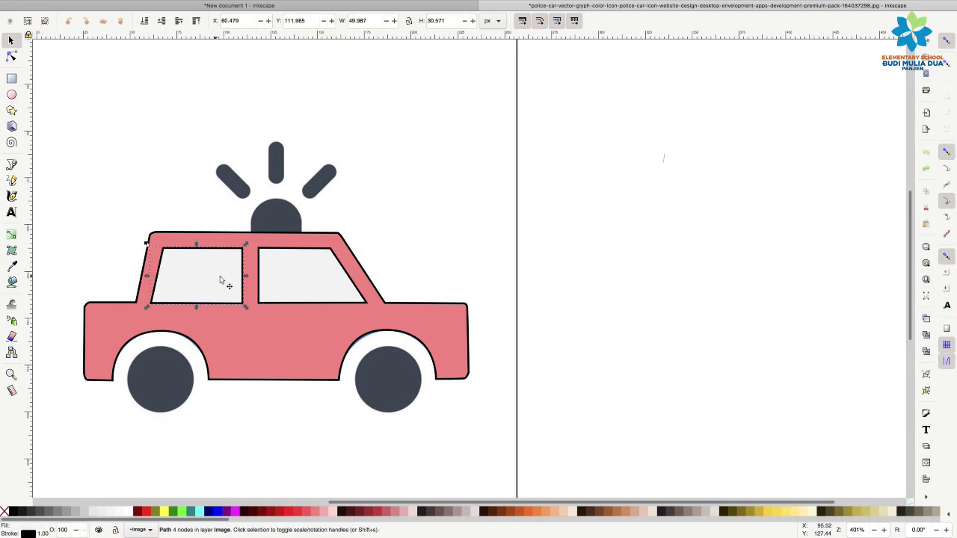
pyautogui.keyDown('shift'); pyautogui.click(294, 280); pyautogui.keyUp('shift')
pyautogui.keyDown('shift'); pyautogui.click(282, 339); pyautogui.keyUp('shift')
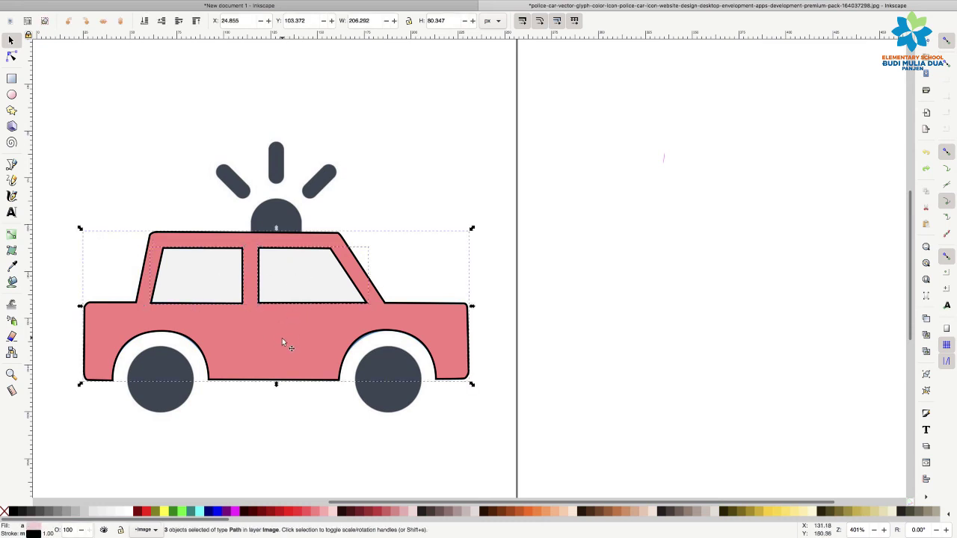
# Move the pink car clear of the blue police-car image and delete that image.
pyautogui.moveTo(273, 340); pyautogui.dragTo(718, 322)
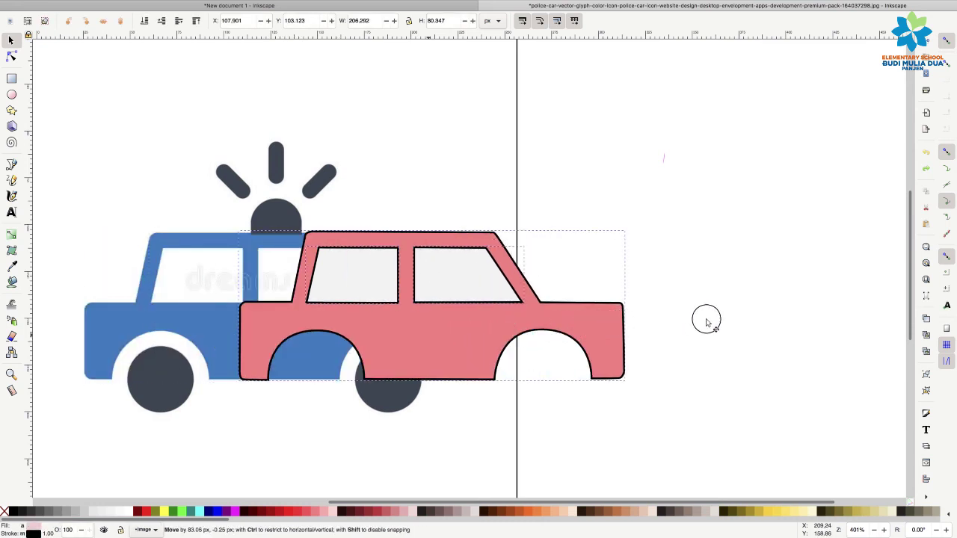
pyautogui.moveTo(718, 322); pyautogui.dragTo(764, 323)
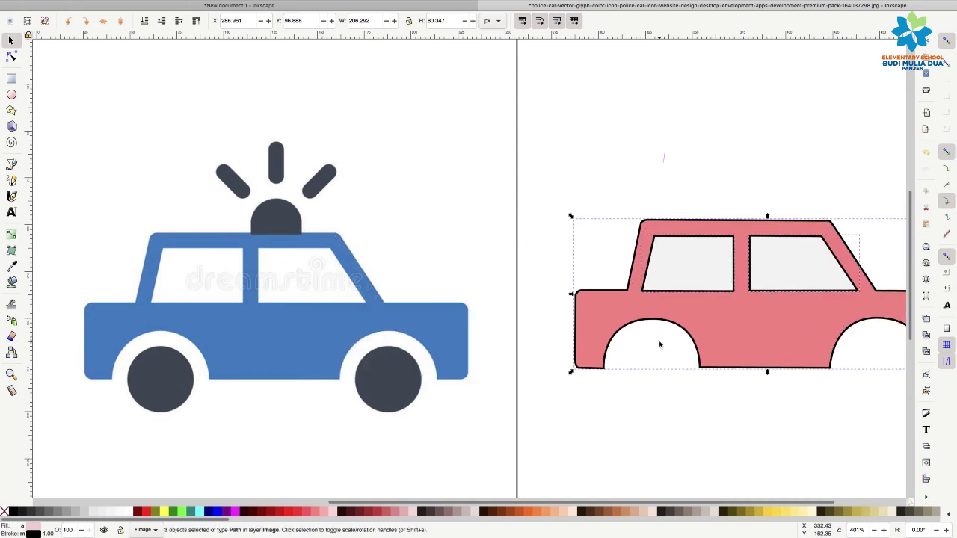
pyautogui.scroll(-2, 660, 345)
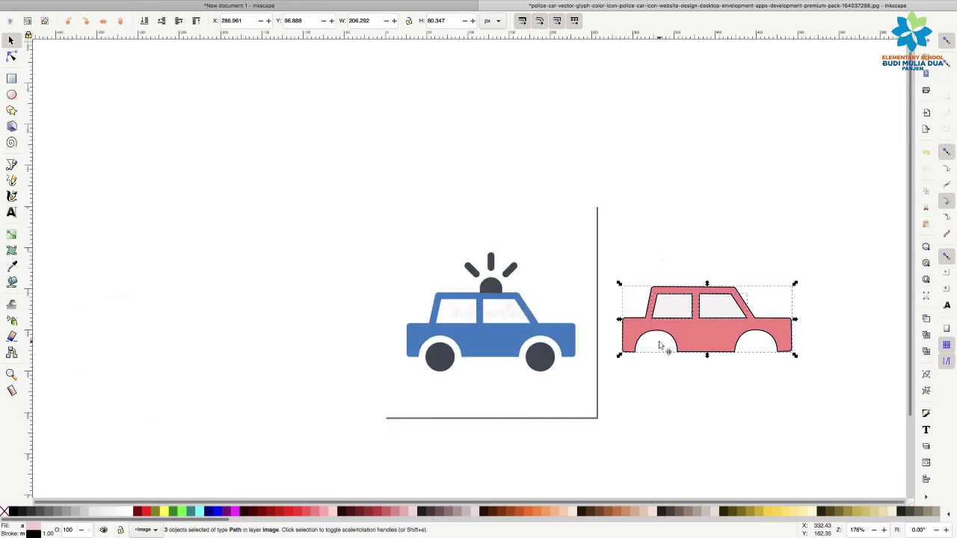
pyautogui.click(490, 330)
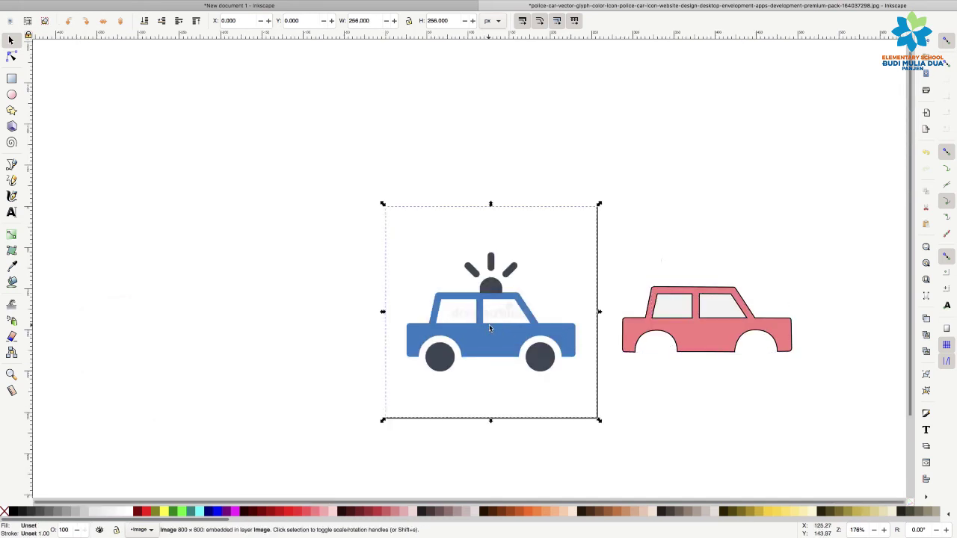
pyautogui.press('Delete')
# Drag the whole pink car onto the page and clear the selection.
pyautogui.moveTo(610, 253)
pyautogui.mouseDown()
pyautogui.moveTo(800, 392)
pyautogui.moveTo(812, 363)
pyautogui.mouseUp()
pyautogui.moveTo(714, 333); pyautogui.dragTo(496, 319)
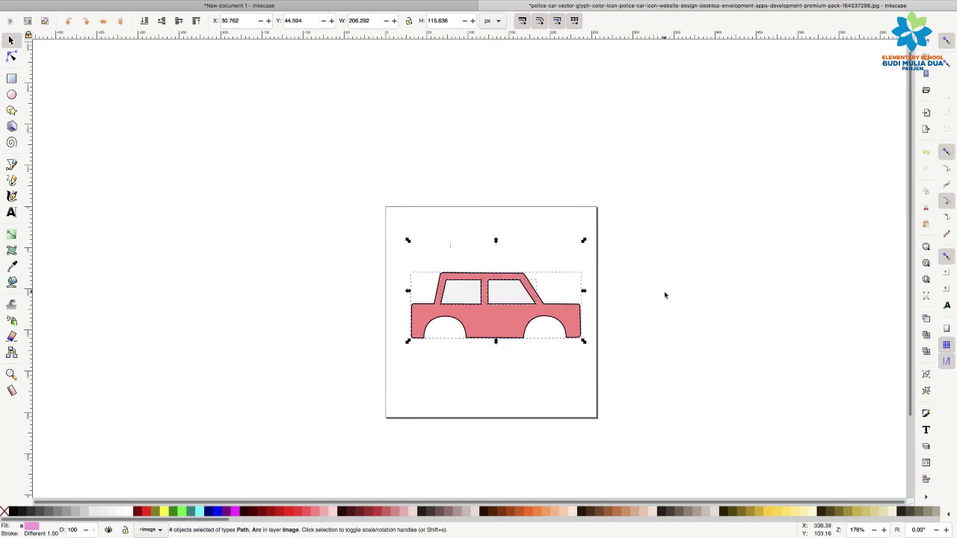
pyautogui.click(662, 298)
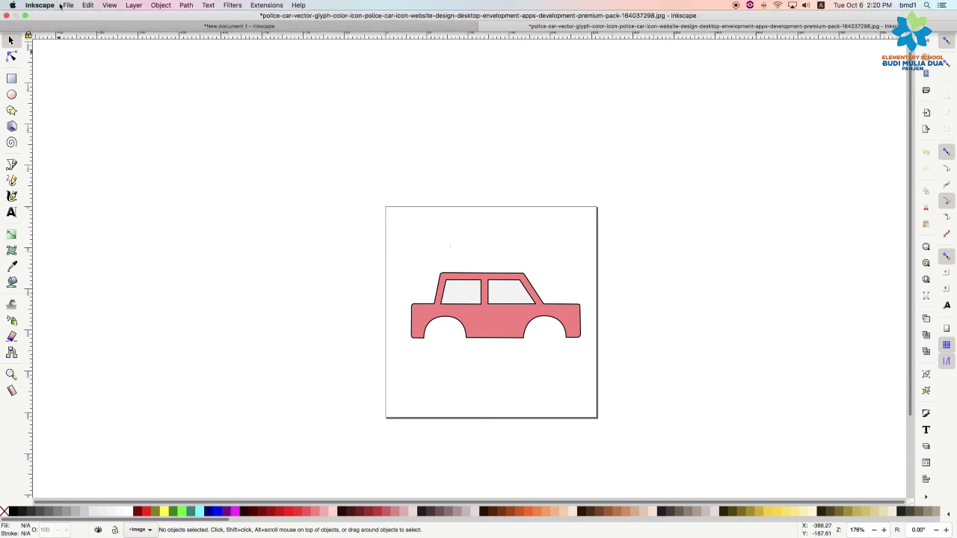
pyautogui.click(68, 6)
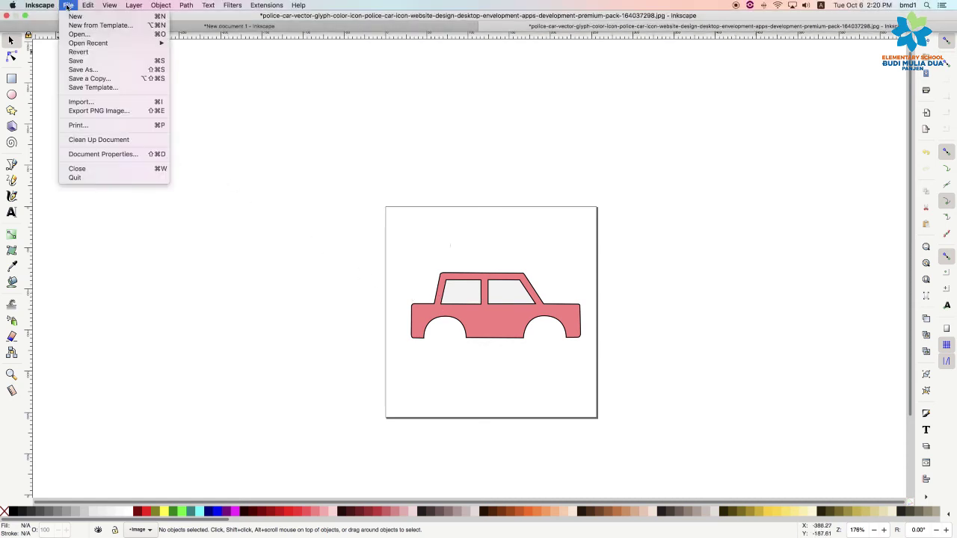
# Set up a Drawing-area PNG export named 'vector mobil mr bonar' in Documents.
pyautogui.click(97, 111)
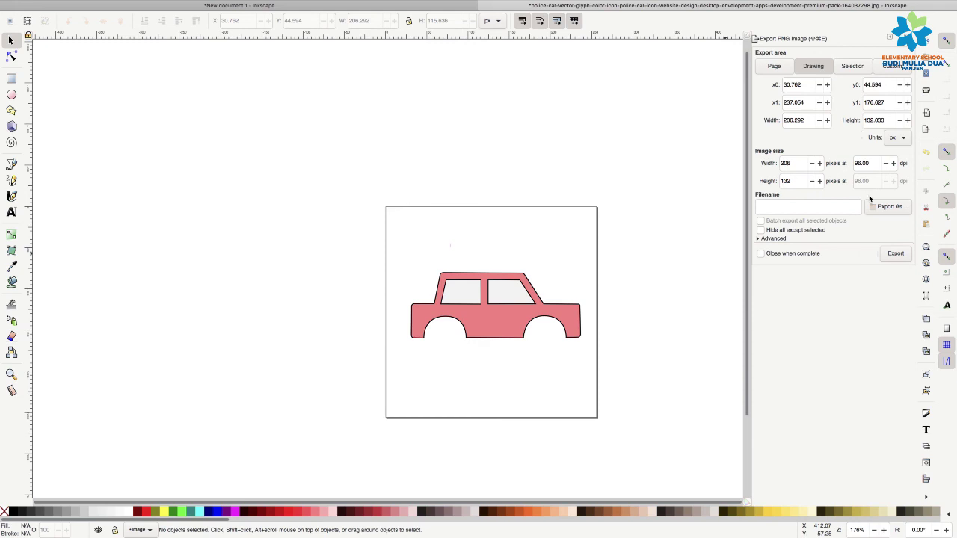
pyautogui.click(808, 207)
pyautogui.write('ct')
pyautogui.write('or mob')
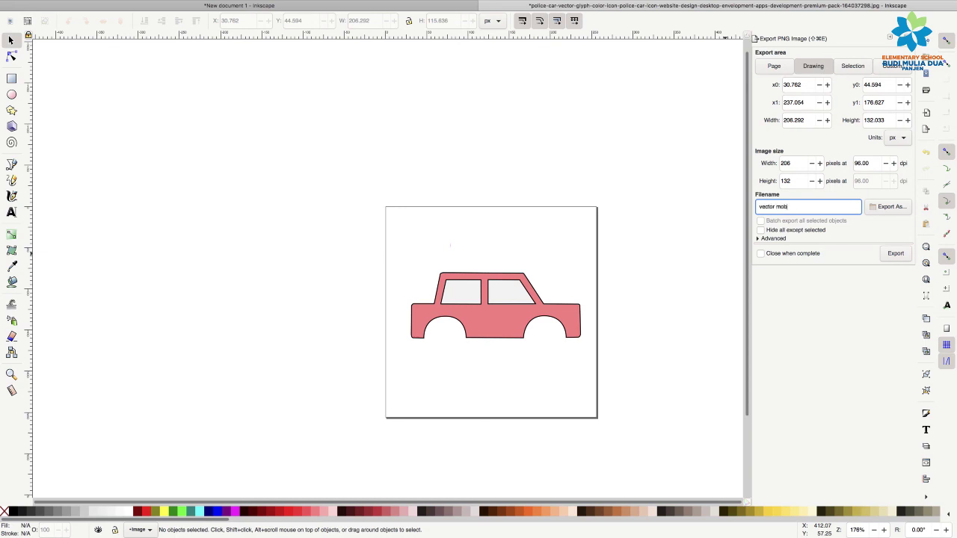
pyautogui.write('il mr bonar')
pyautogui.click(890, 211)
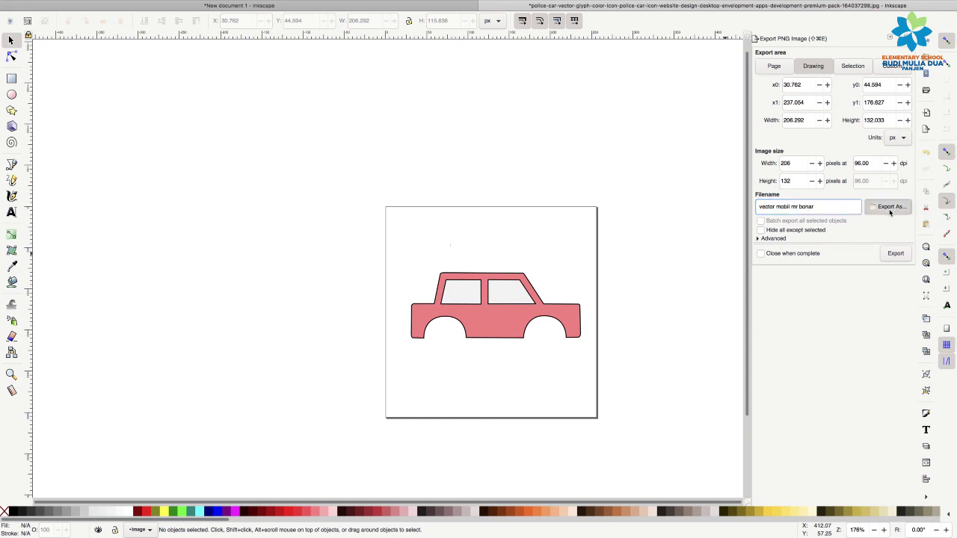
pyautogui.click(287, 209)
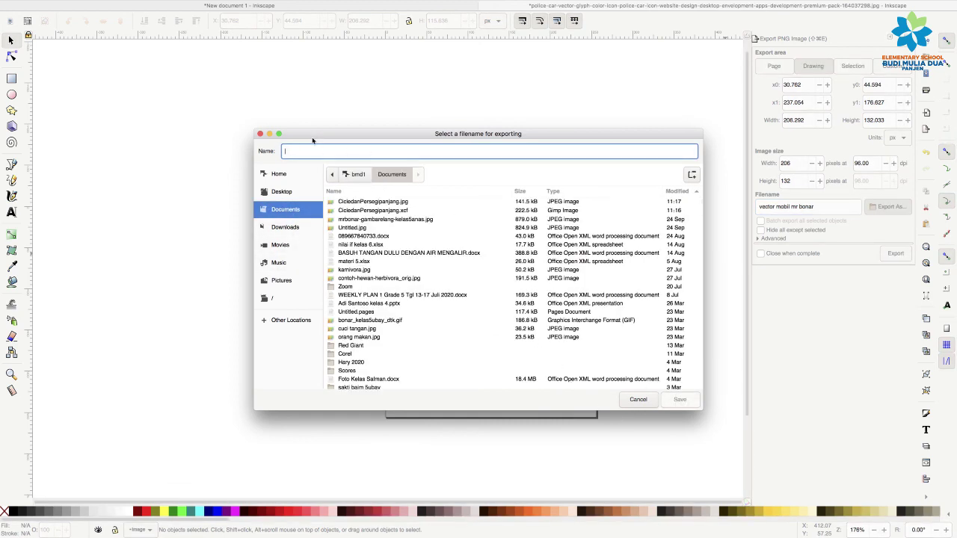
# Confirm the file name, export the 206×132 PNG, and replace the existing file.
pyautogui.moveTo(313, 140); pyautogui.dragTo(329, 152)
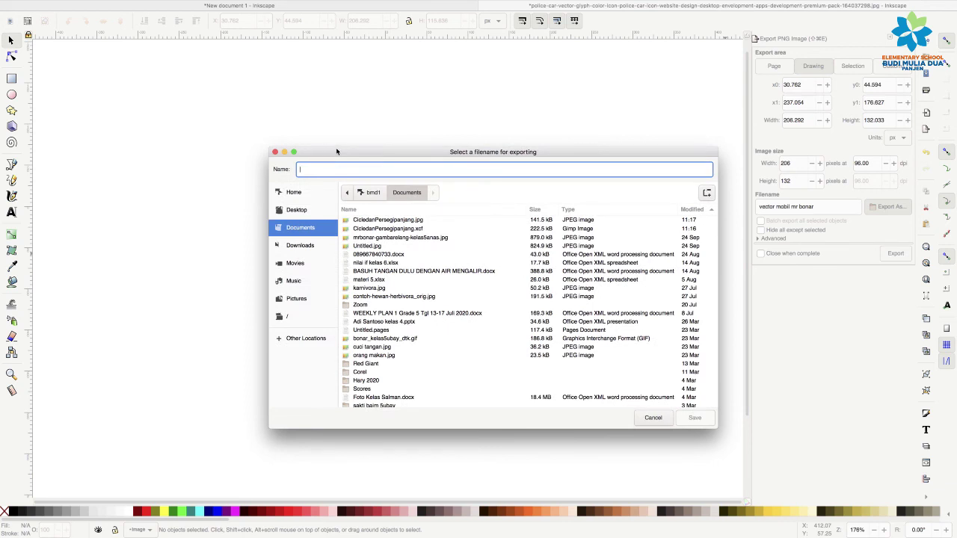
pyautogui.write('vector mobil mr bonar')
pyautogui.click(695, 418)
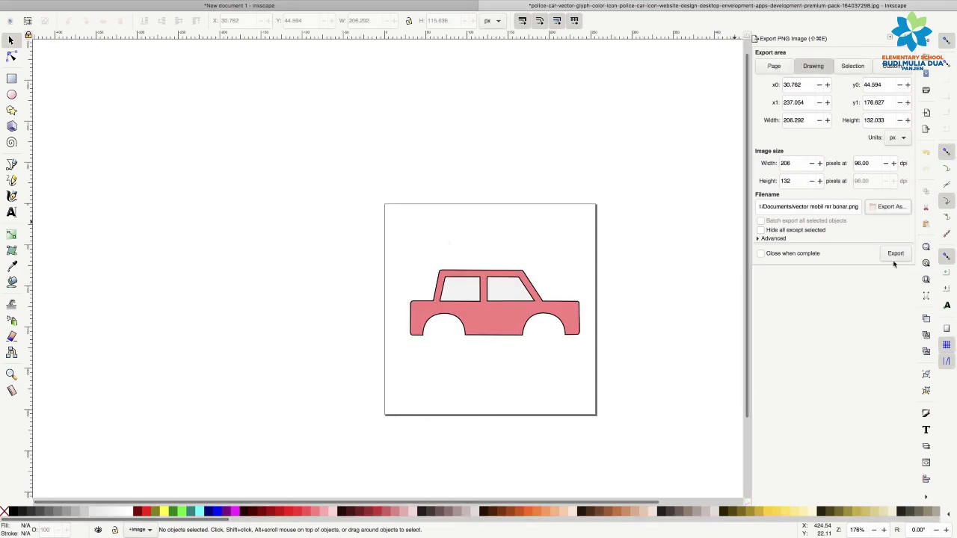
pyautogui.click(896, 254)
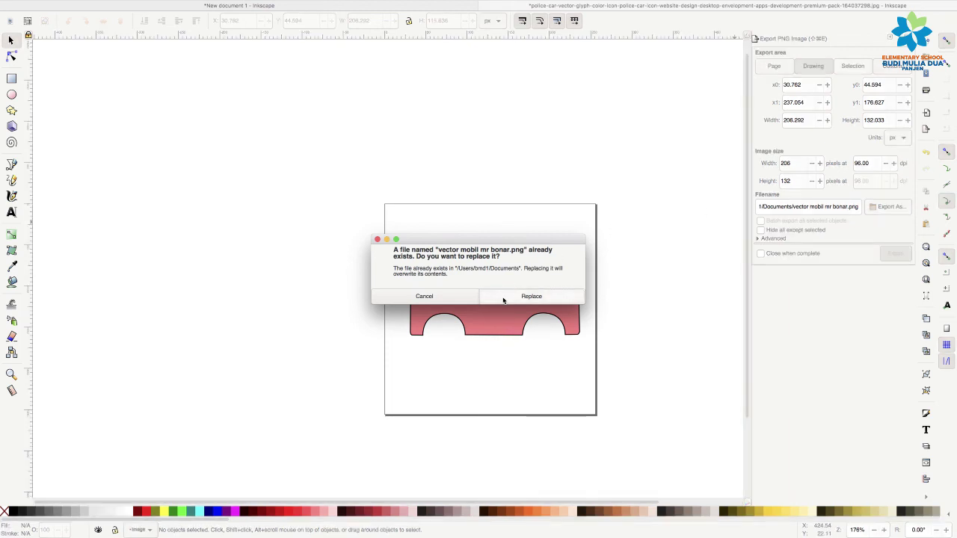
pyautogui.click(538, 297)
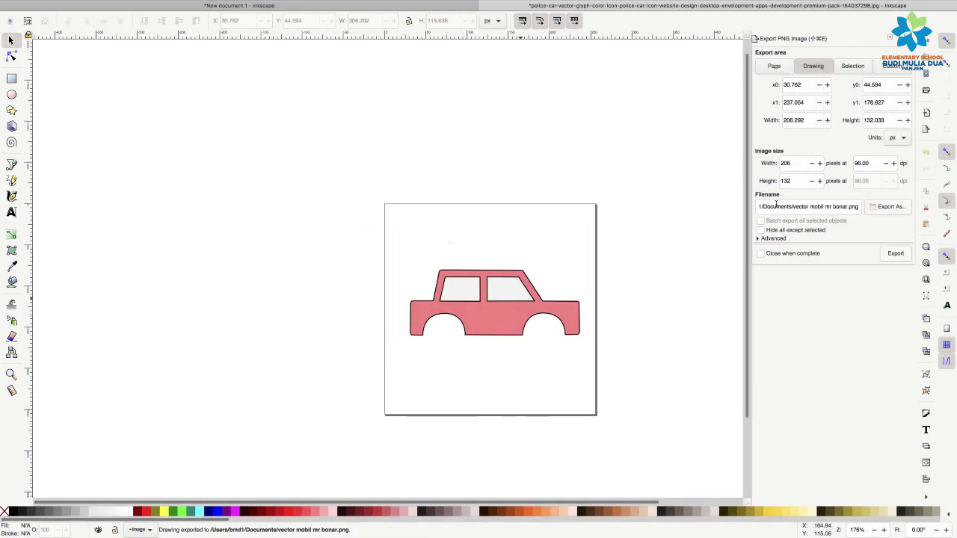
# Preview vector mobil mr bonar.png (206×132, 5 KB) in Finder's Documents, then close Finder.
pyautogui.click(135, 528)
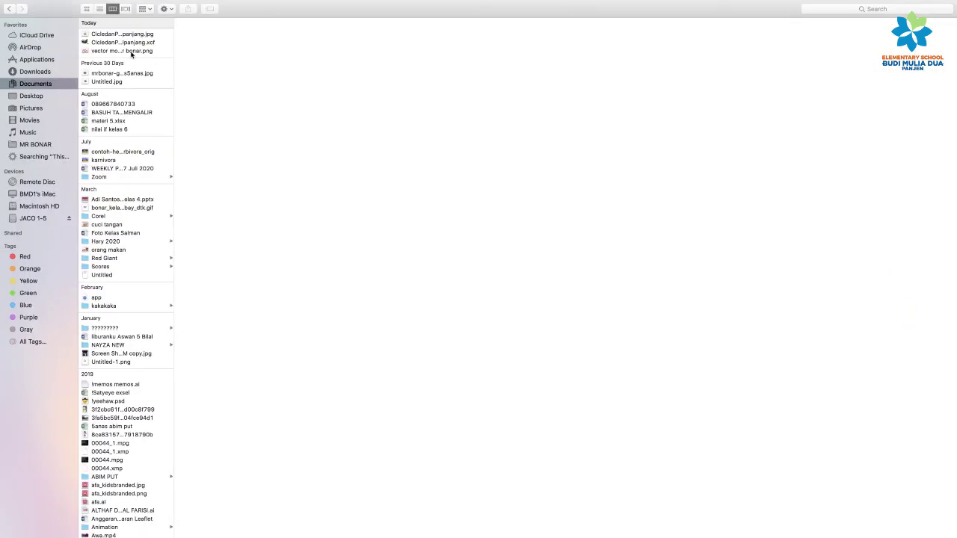
pyautogui.click(132, 51)
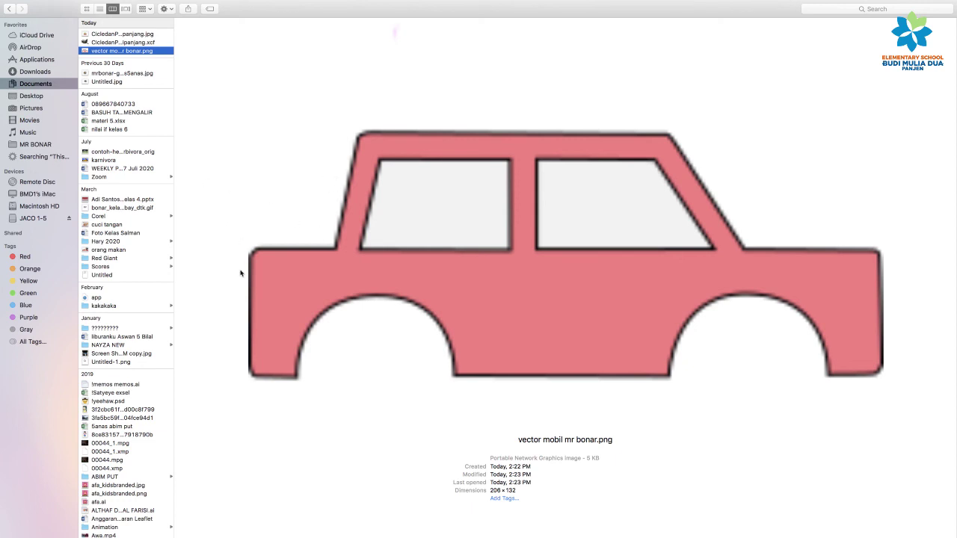
pyautogui.click(8, 17)
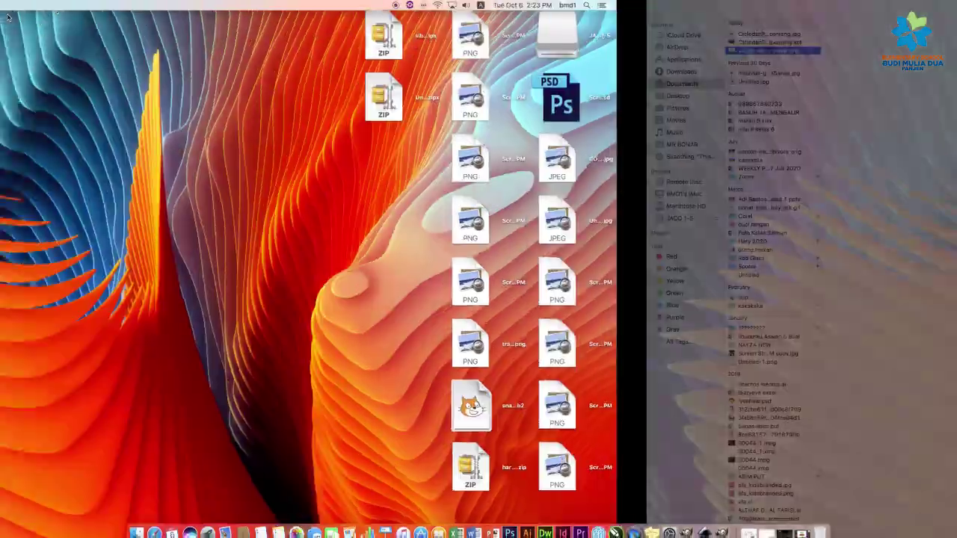